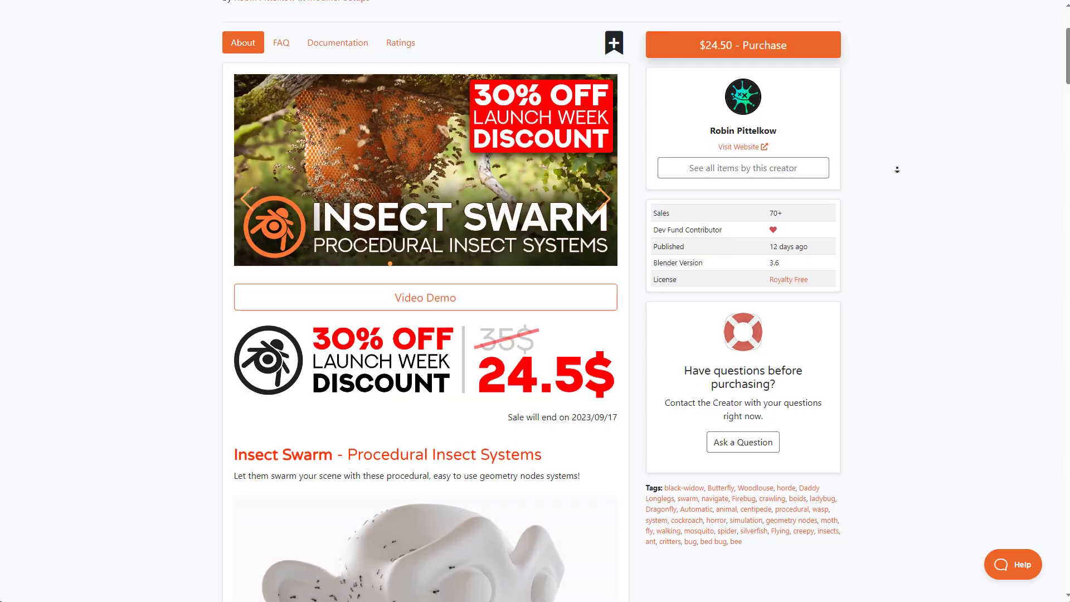
Scroll the Insect Swarm page past the demo videos to the Centipedes and Attraction & Avoidance sections
{"action": "scroll", "coordinate": [898, 174], "scroll_direction": "down", "scroll_amount": 1}
{"action": "scroll", "coordinate": [898, 173], "scroll_direction": "down", "scroll_amount": 3}
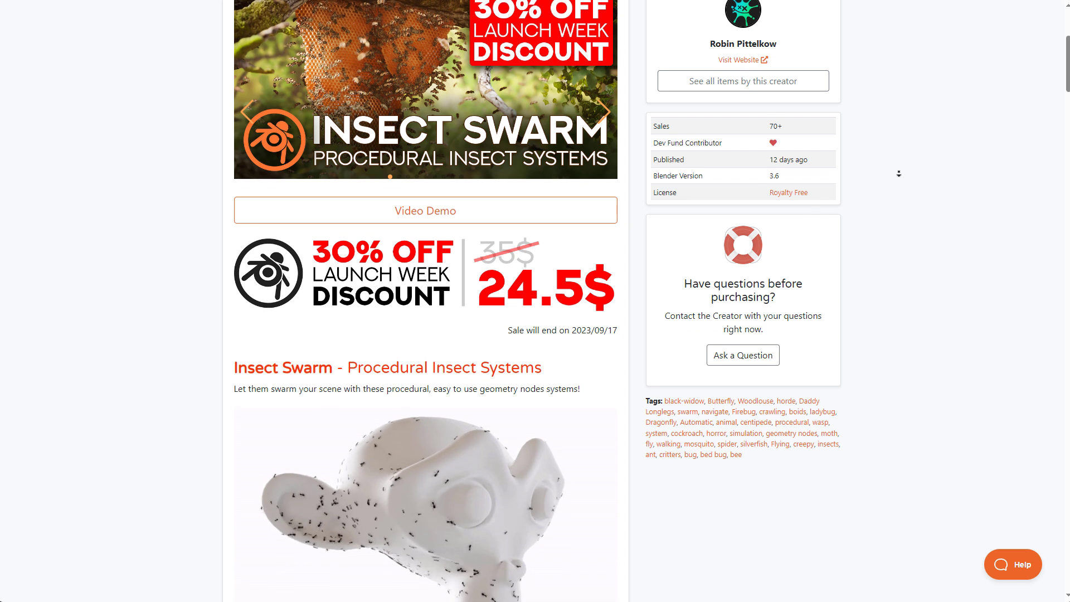
{"action": "scroll", "coordinate": [898, 173], "scroll_direction": "down", "scroll_amount": 3}
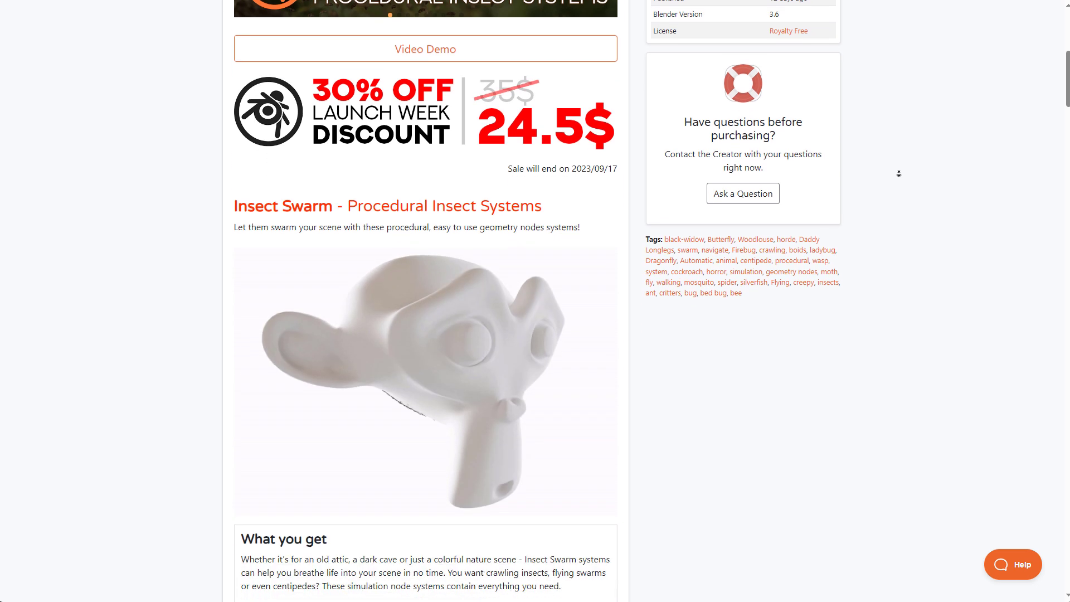
{"action": "scroll", "coordinate": [898, 174], "scroll_direction": "down", "scroll_amount": 3}
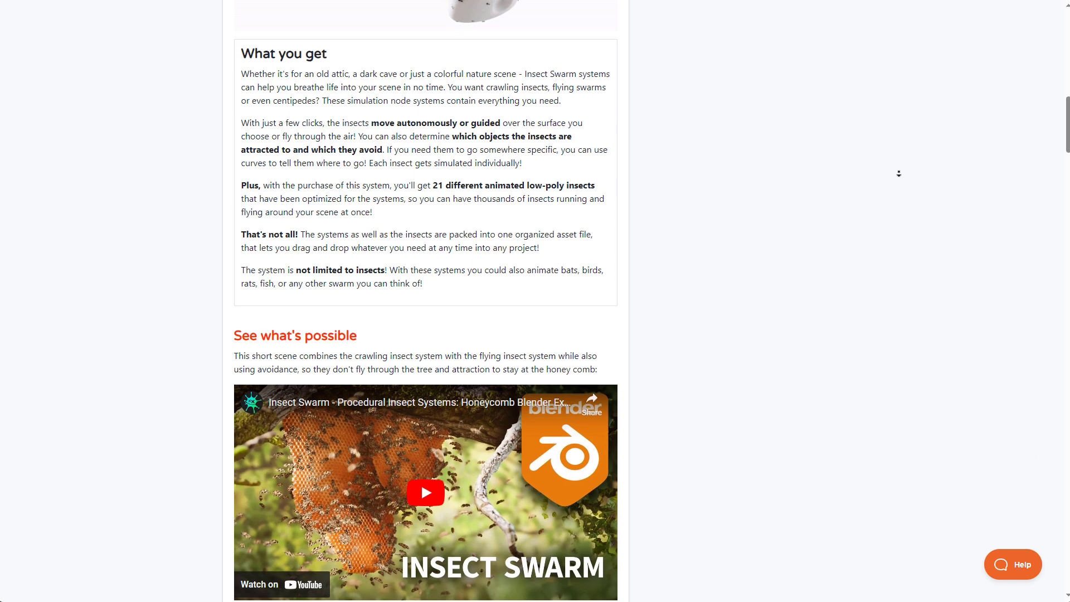
{"action": "scroll", "coordinate": [898, 173], "scroll_direction": "down", "scroll_amount": 3}
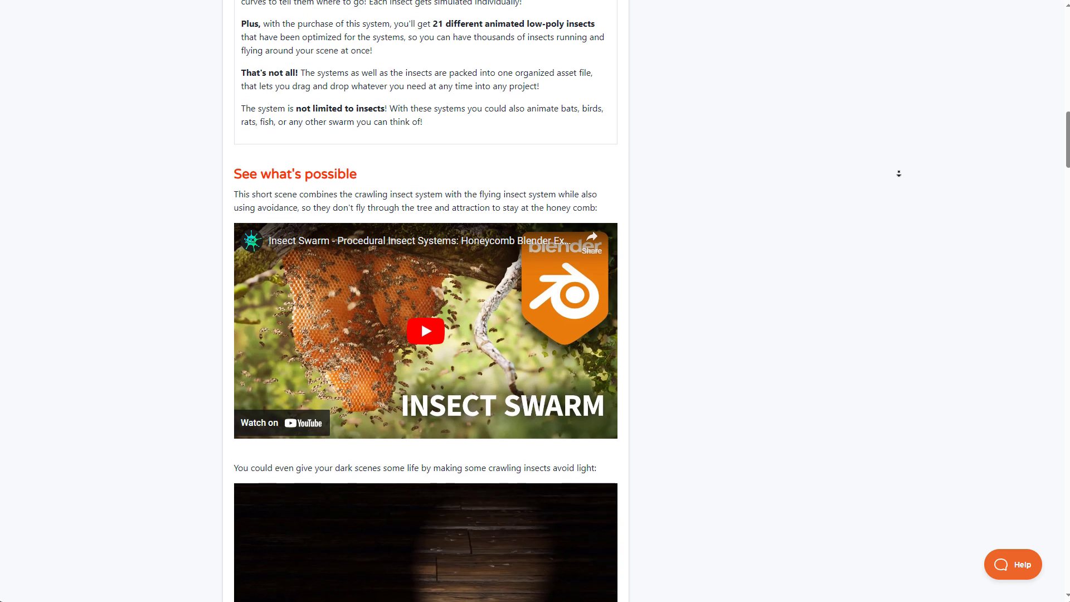
{"action": "scroll", "coordinate": [899, 174], "scroll_direction": "down", "scroll_amount": 3}
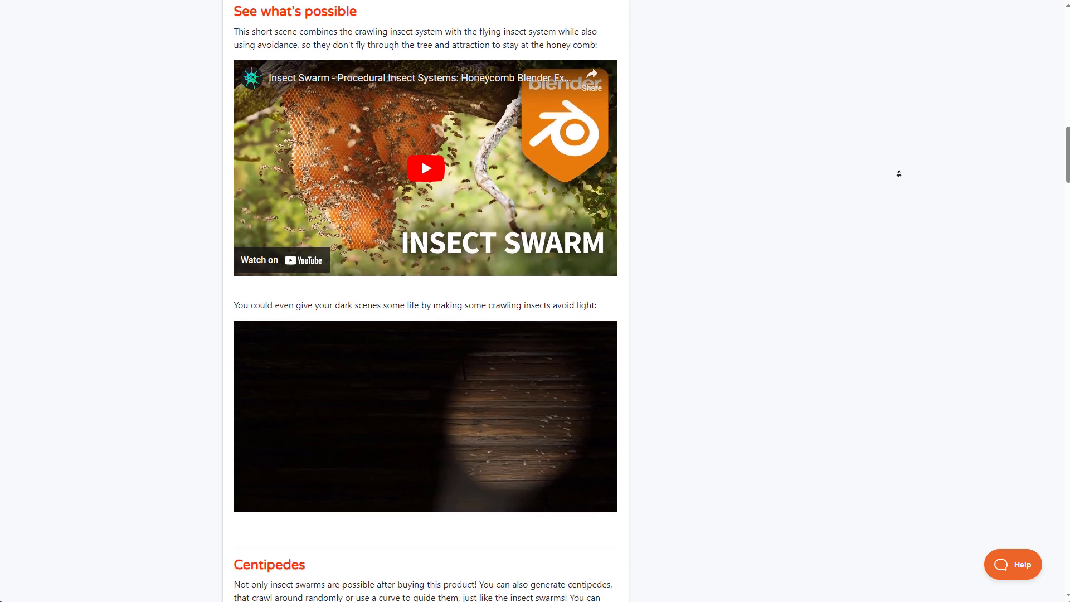
{"action": "scroll", "coordinate": [898, 173], "scroll_direction": "down", "scroll_amount": 3}
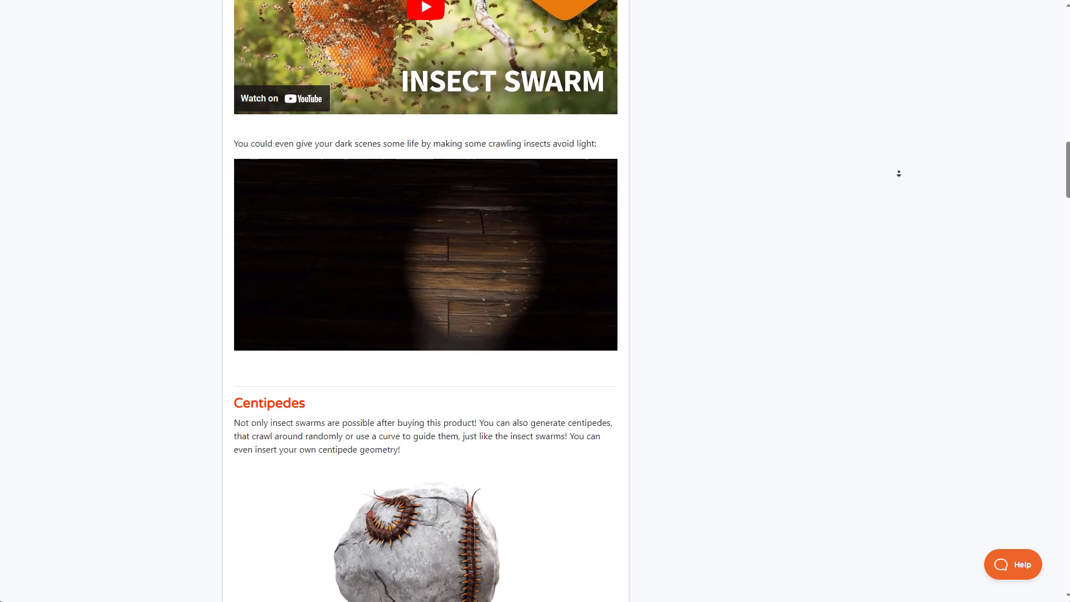
{"action": "scroll", "coordinate": [898, 173], "scroll_direction": "down", "scroll_amount": 3}
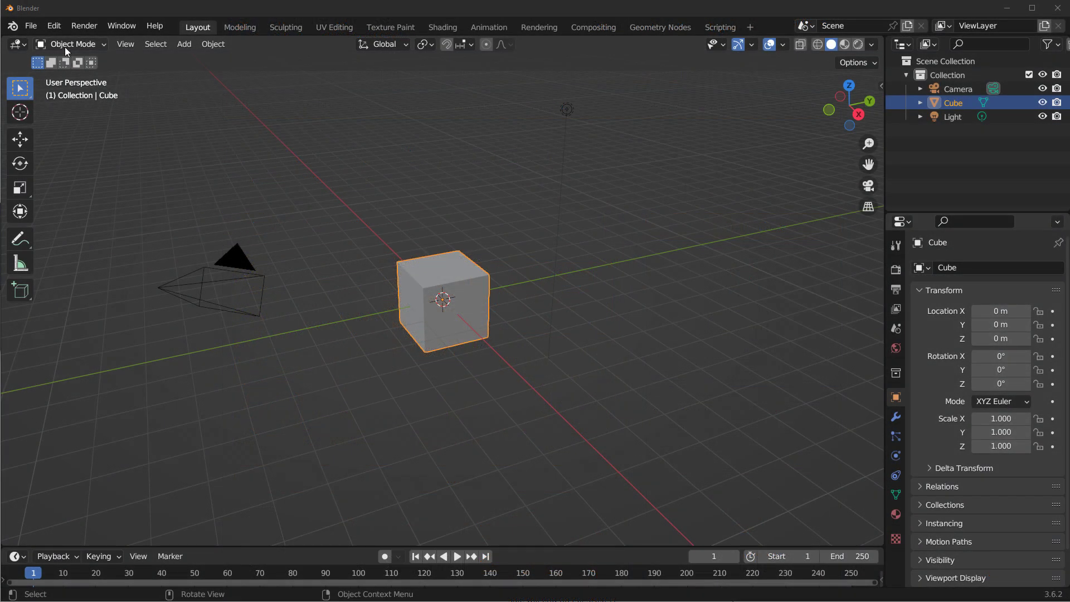
Open the File Paths preferences showing the Insect Swarm library, save preferences, and close the window
{"action": "left_click", "coordinate": [62, 26]}
{"action": "left_click", "coordinate": [105, 227]}
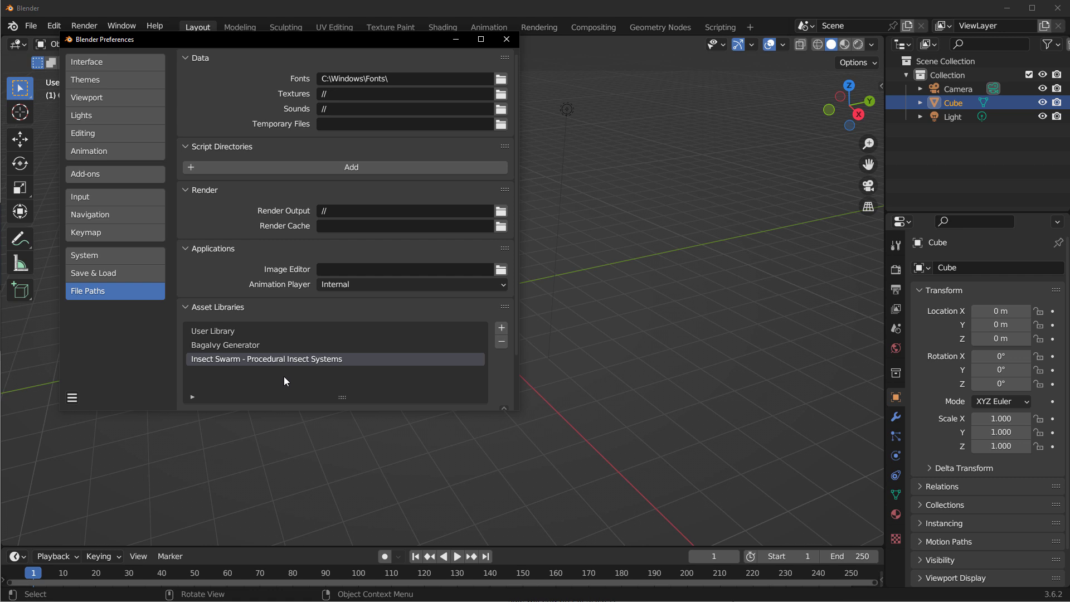
{"action": "left_click", "coordinate": [73, 397]}
{"action": "left_click", "coordinate": [99, 362]}
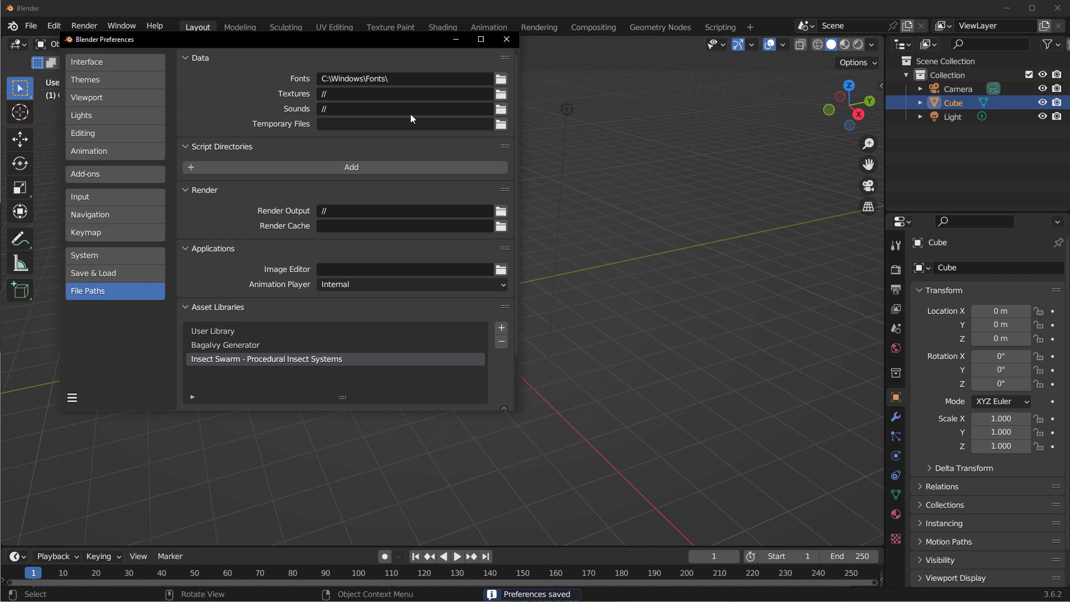
{"action": "left_click", "coordinate": [506, 40]}
Split the viewport and turn the left area into an Asset Browser showing the Insect Swarm library
{"action": "left_click_drag", "start_coordinate": [3, 543], "coordinate": [387, 301]}
{"action": "left_click", "coordinate": [18, 45]}
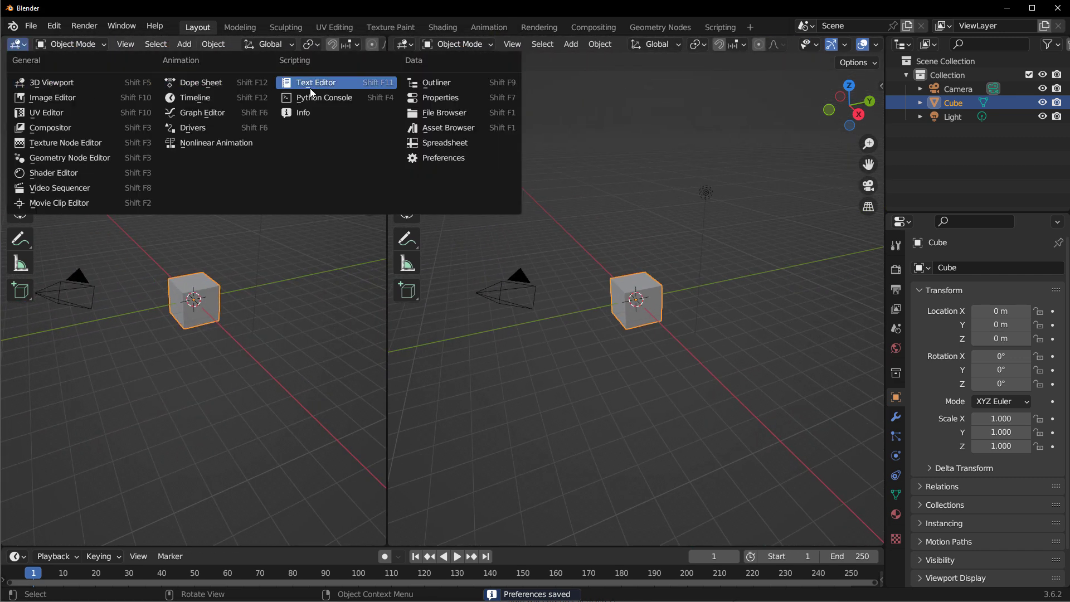
{"action": "left_click", "coordinate": [445, 128]}
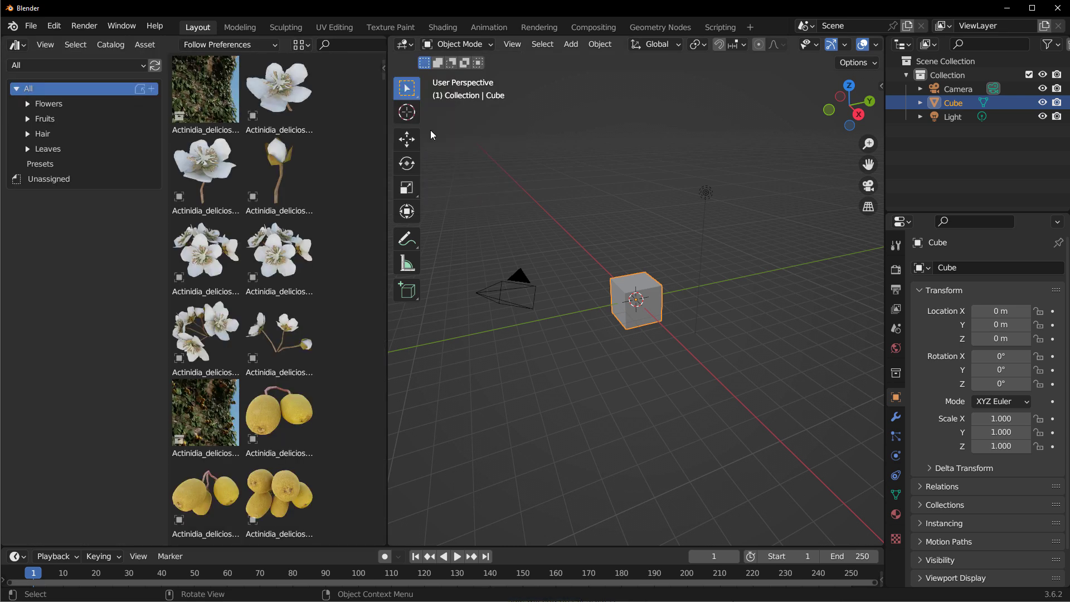
{"action": "left_click", "coordinate": [50, 64]}
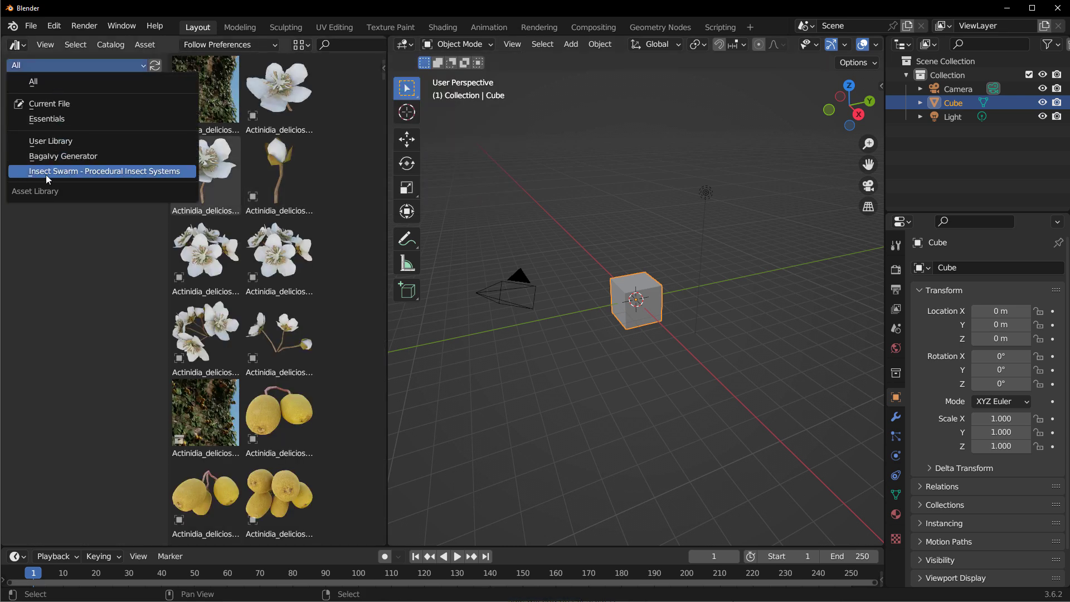
{"action": "left_click", "coordinate": [68, 171]}
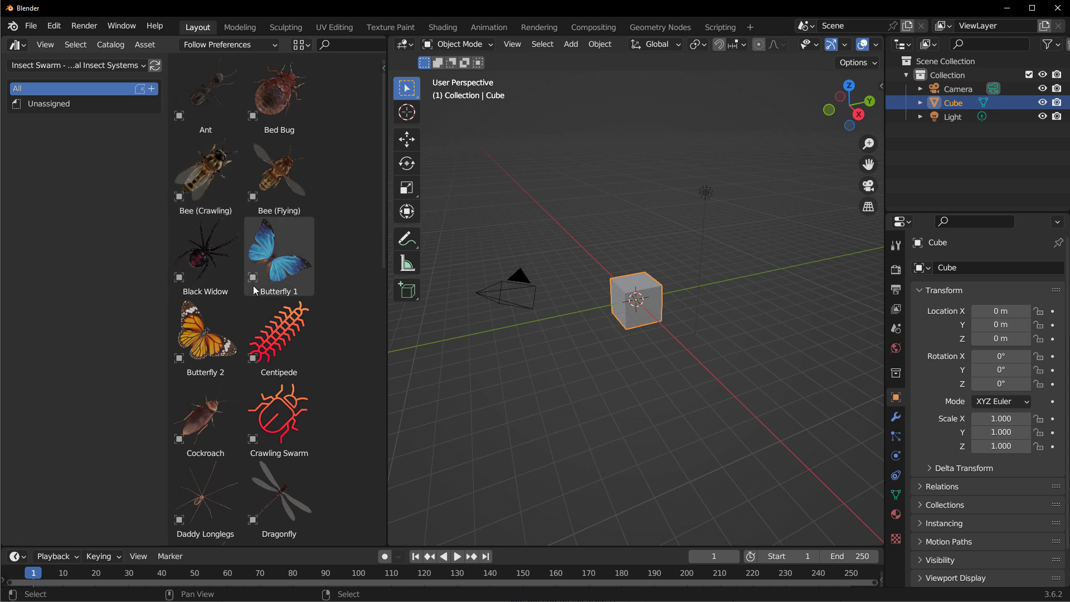
Scroll through the insect assets such as Butterfly, Centipede, Crawling Swarm and Dragonfly
{"action": "scroll", "coordinate": [219, 192], "scroll_direction": "down", "scroll_amount": 10}
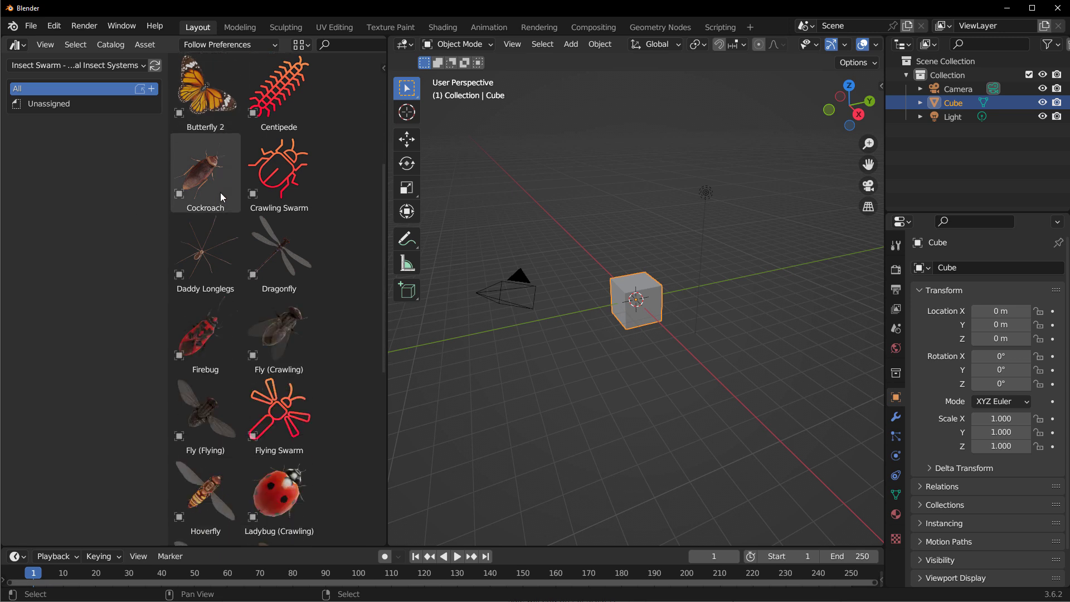
{"action": "scroll", "coordinate": [221, 196], "scroll_direction": "down", "scroll_amount": 8}
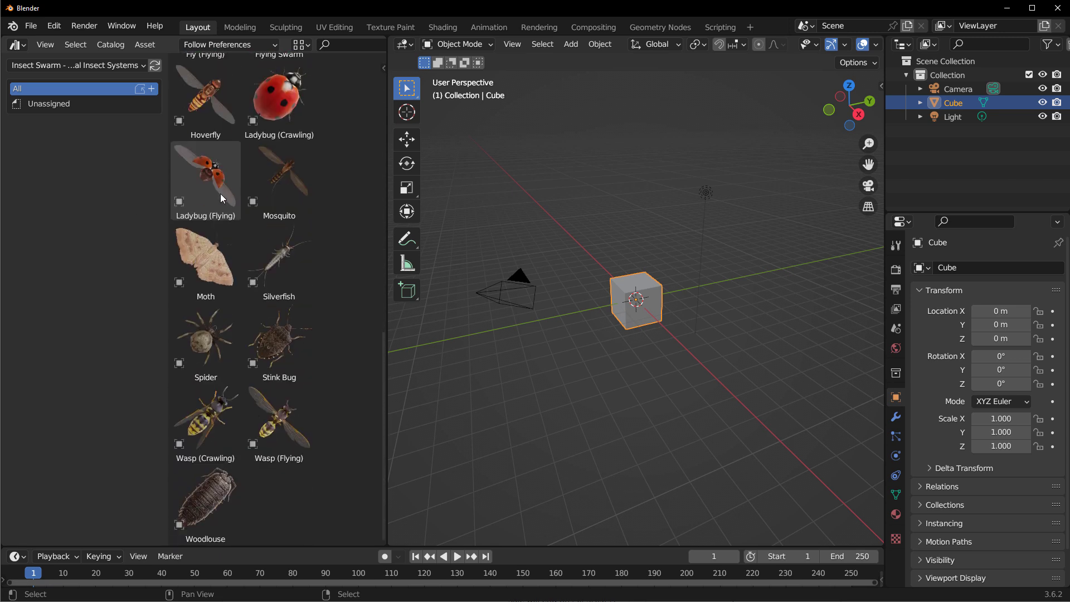
{"action": "scroll", "coordinate": [231, 288], "scroll_direction": "up", "scroll_amount": 6}
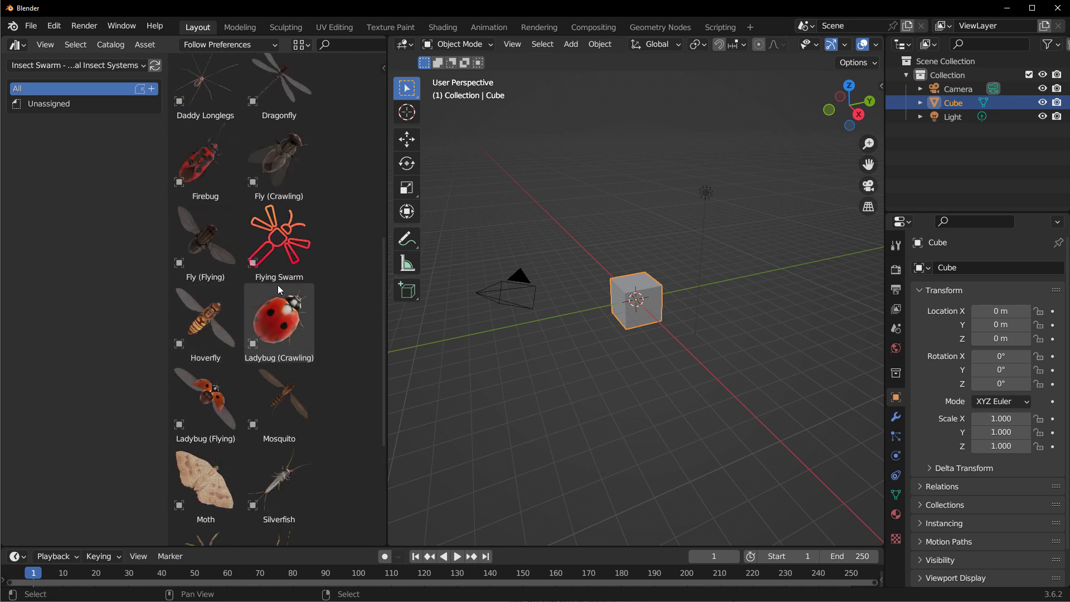
{"action": "scroll", "coordinate": [627, 301], "scroll_direction": "up", "scroll_amount": 8}
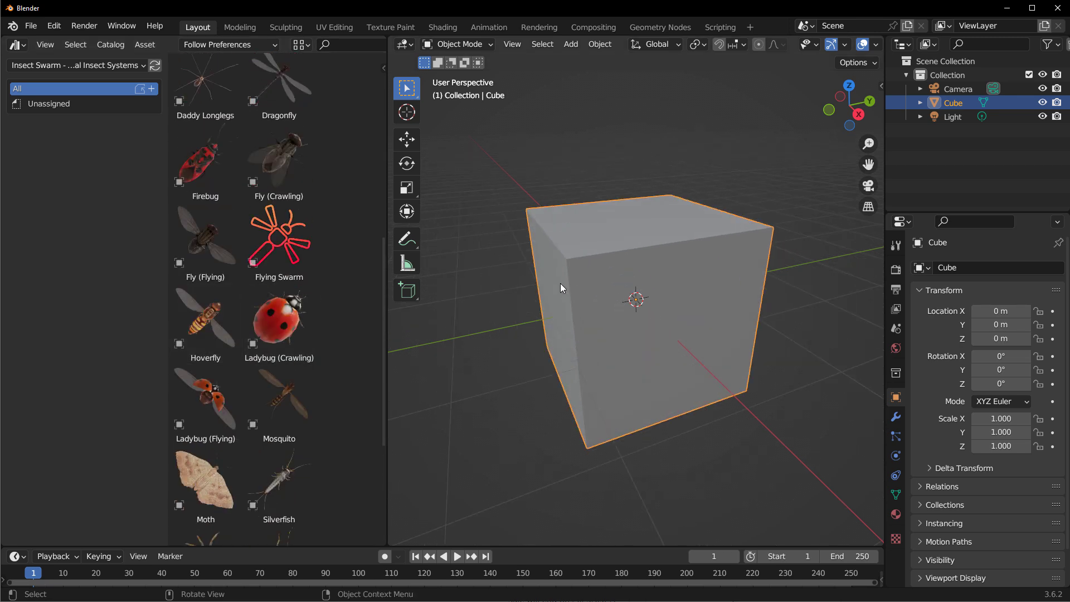
{"action": "scroll", "coordinate": [284, 349], "scroll_direction": "up", "scroll_amount": 5}
{"action": "scroll", "coordinate": [284, 349], "scroll_direction": "up", "scroll_amount": 4}
{"action": "scroll", "coordinate": [284, 349], "scroll_direction": "down", "scroll_amount": 4}
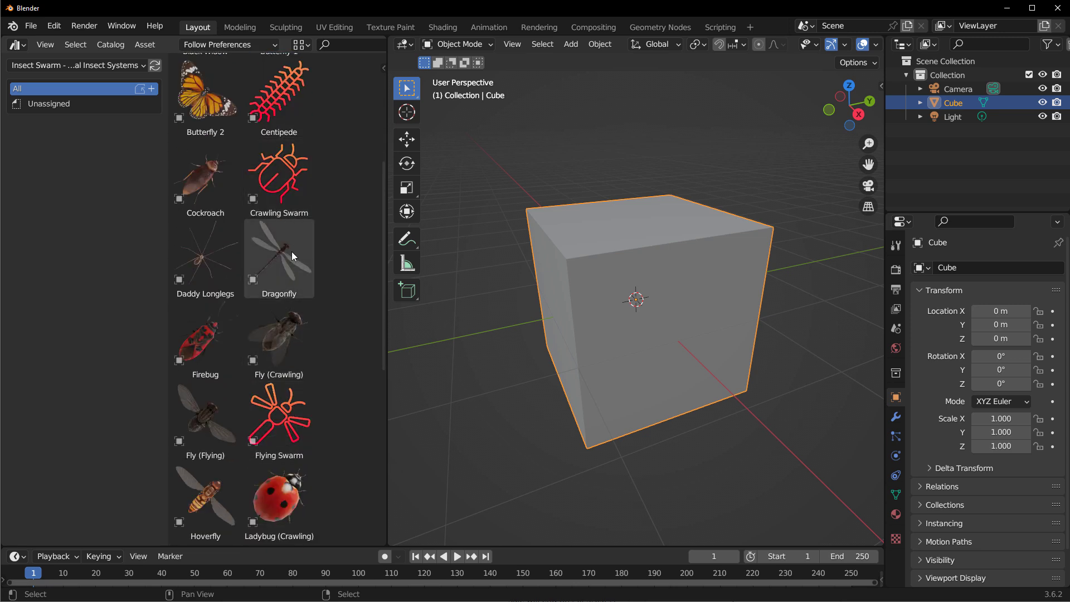
{"action": "scroll", "coordinate": [286, 310], "scroll_direction": "up", "scroll_amount": 2}
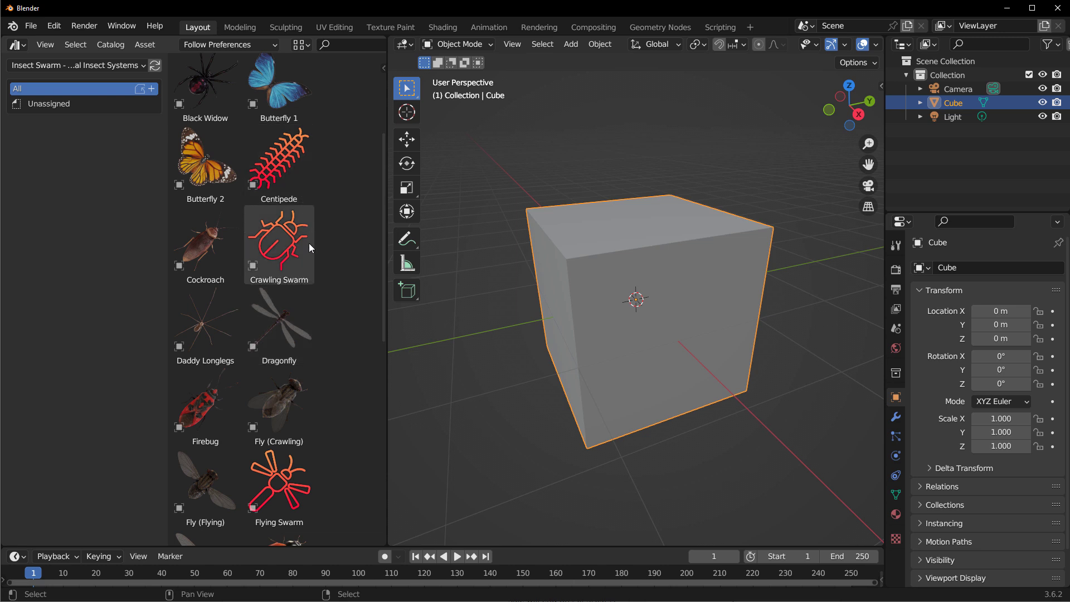
{"action": "scroll", "coordinate": [293, 297], "scroll_direction": "down", "scroll_amount": 2}
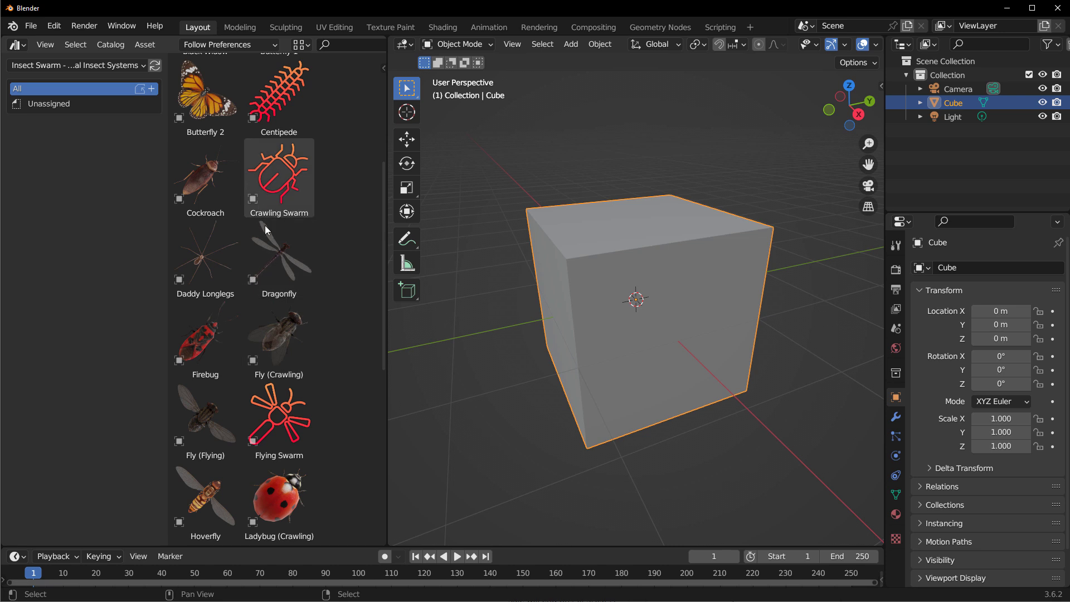
Place the Flying Swarm asset on top of the cube
{"action": "middle_click_drag", "start_coordinate": [587, 290], "coordinate": [590, 303]}
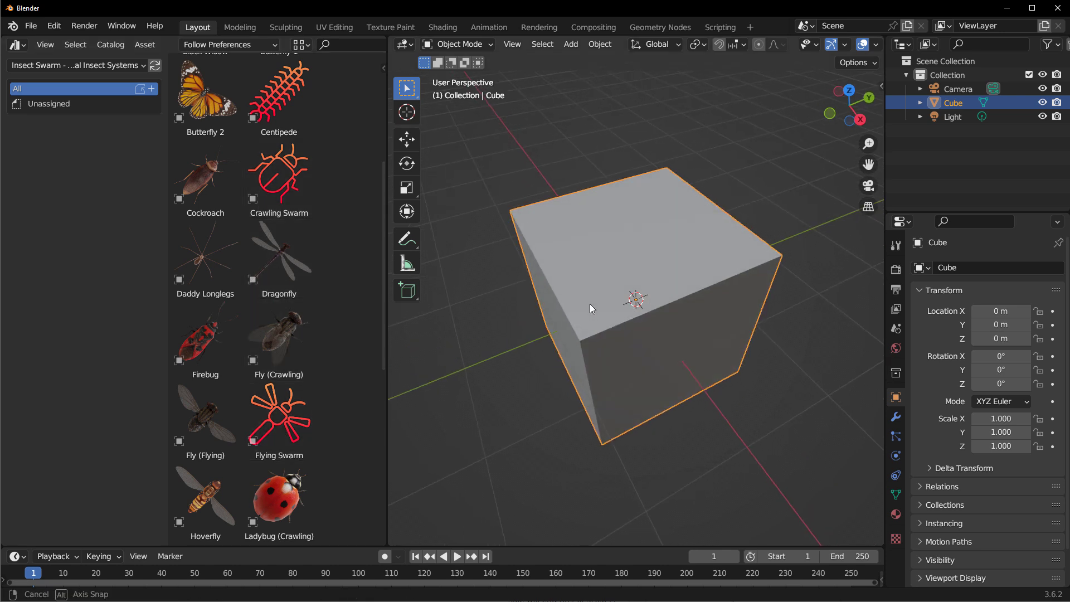
{"action": "left_click_drag", "start_coordinate": [273, 424], "coordinate": [640, 234]}
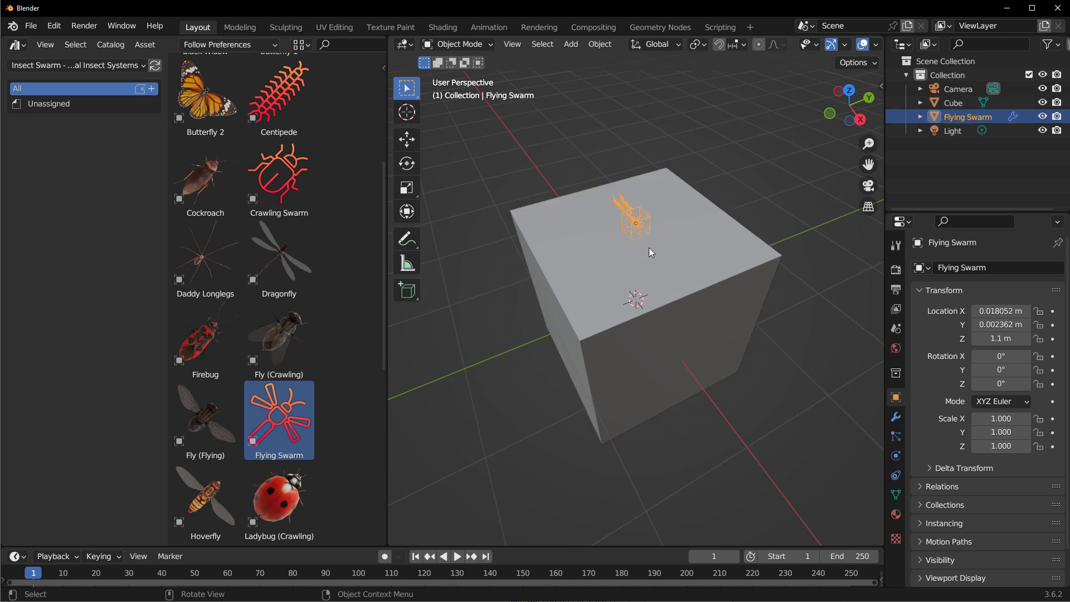
{"action": "scroll", "coordinate": [634, 220], "scroll_direction": "up", "scroll_amount": 6}
{"action": "scroll", "coordinate": [647, 223], "scroll_direction": "down", "scroll_amount": 3}
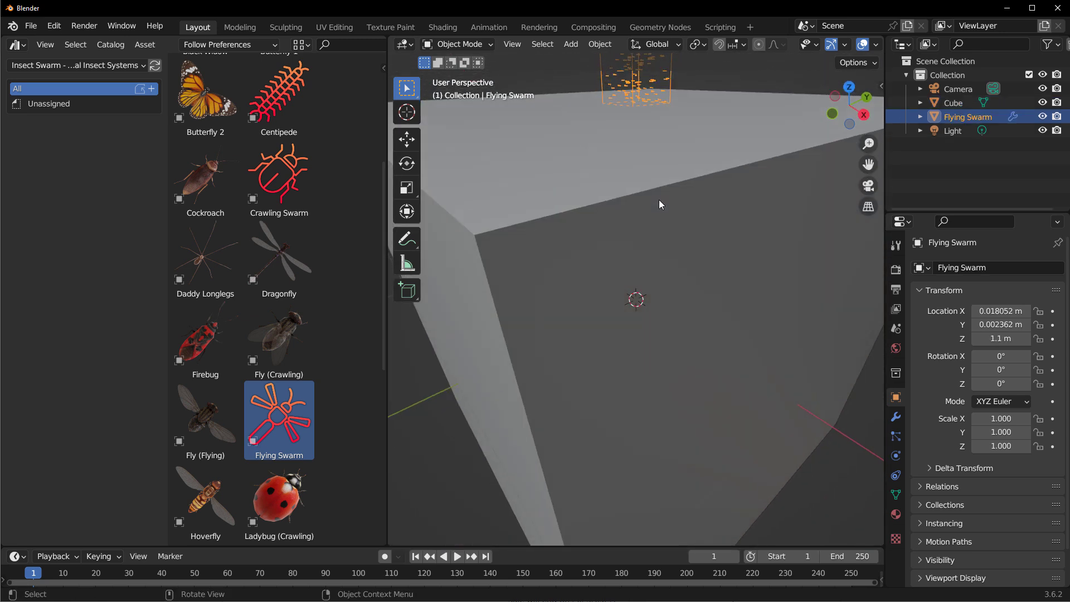
{"action": "scroll", "coordinate": [659, 267], "scroll_direction": "down", "scroll_amount": 5}
{"action": "middle_click_drag", "start_coordinate": [660, 331], "coordinate": [636, 318]}
Play the swarm animation, stop it at frame 152, and zoom out to see the whole cube
{"action": "key", "text": "space"}
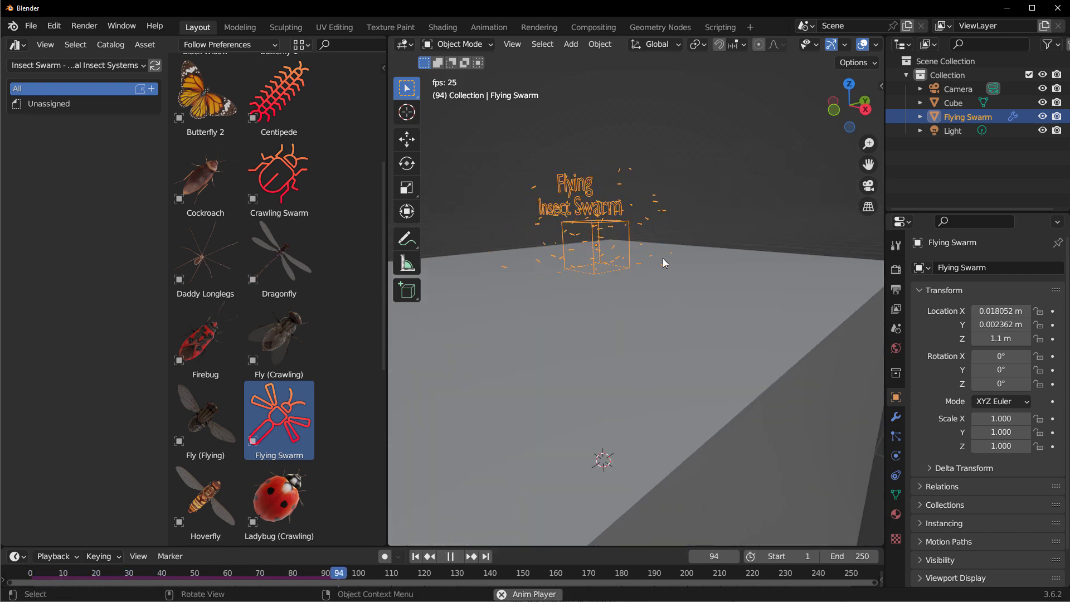
{"action": "key", "text": "space"}
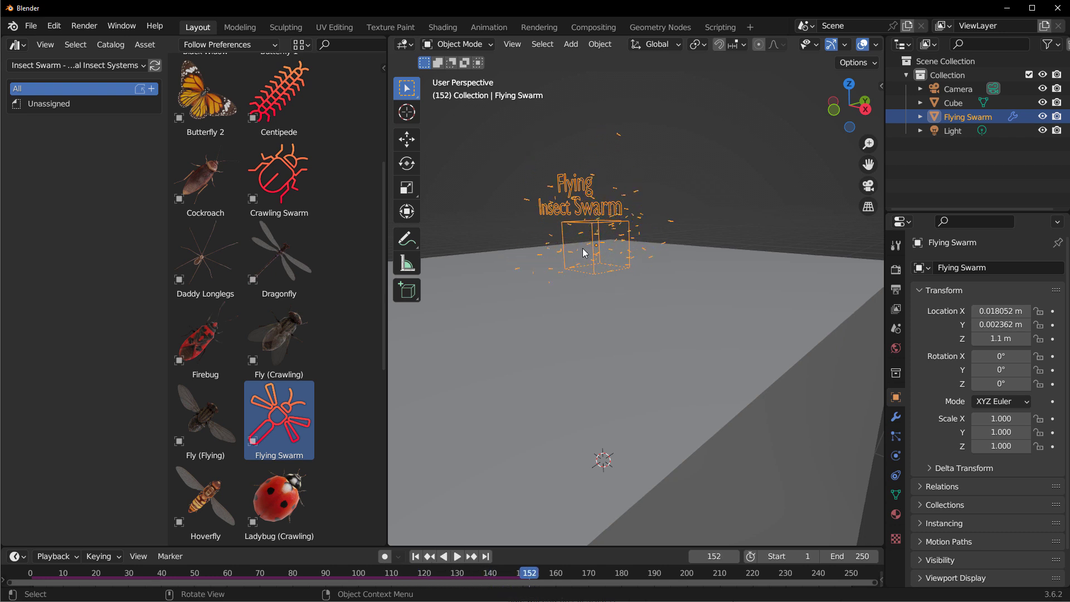
{"action": "middle_click_drag", "start_coordinate": [605, 246], "coordinate": [637, 270]}
{"action": "scroll", "coordinate": [639, 277], "scroll_direction": "down", "scroll_amount": 6}
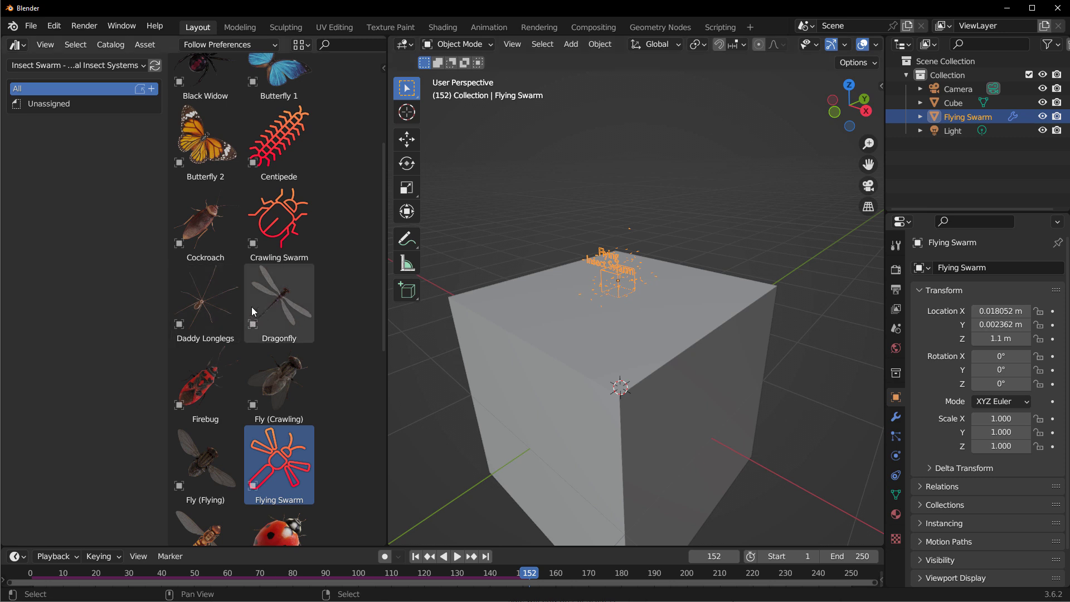
Add the Dragonfly, Fly (Flying), Mosquito, Hoverfly and Wasp (Flying) insects to the scene
{"action": "left_click_drag", "start_coordinate": [262, 314], "coordinate": [557, 312]}
{"action": "scroll", "coordinate": [223, 362], "scroll_direction": "down", "scroll_amount": 1}
{"action": "left_click_drag", "start_coordinate": [206, 362], "coordinate": [554, 309]}
{"action": "scroll", "coordinate": [223, 390], "scroll_direction": "down", "scroll_amount": 1}
{"action": "left_click_drag", "start_coordinate": [278, 491], "coordinate": [581, 392]}
{"action": "left_click_drag", "start_coordinate": [204, 406], "coordinate": [557, 334]}
{"action": "scroll", "coordinate": [279, 390], "scroll_direction": "down", "scroll_amount": 4}
{"action": "left_click_drag", "start_coordinate": [279, 424], "coordinate": [574, 312]}
{"action": "scroll", "coordinate": [632, 295], "scroll_direction": "up", "scroll_amount": 3}
Move the selected insects into a new collection named 'Flying Insects', then select the Flying Swarm
{"action": "left_click", "coordinate": [632, 296], "text": "shift"}
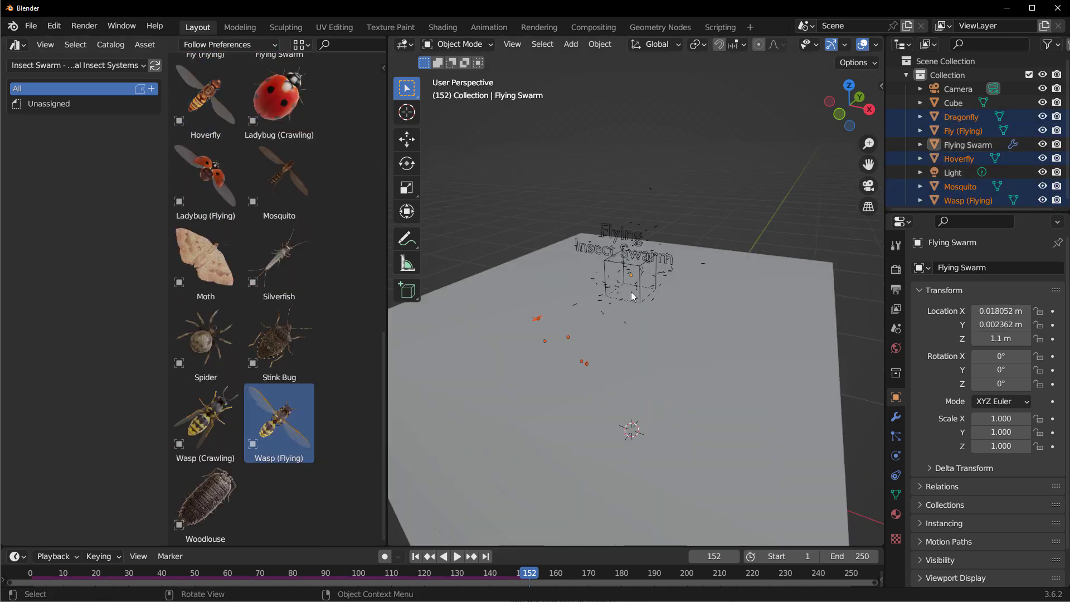
{"action": "key", "text": "m"}
{"action": "left_click", "coordinate": [587, 259]}
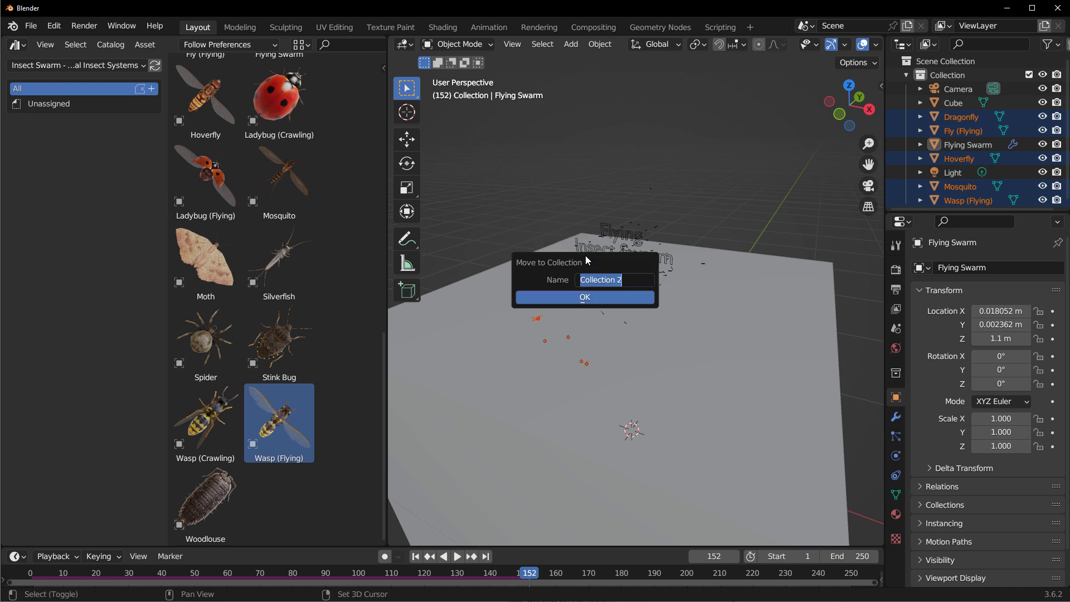
{"action": "type", "text": "F"}
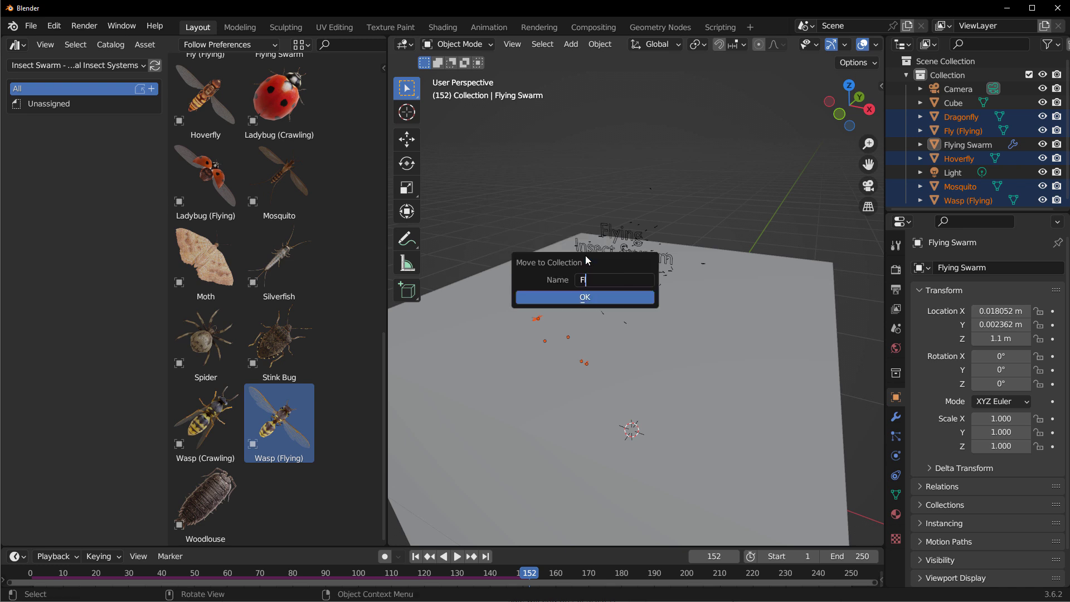
{"action": "type", "text": "lying Insects"}
{"action": "left_click", "coordinate": [570, 297]}
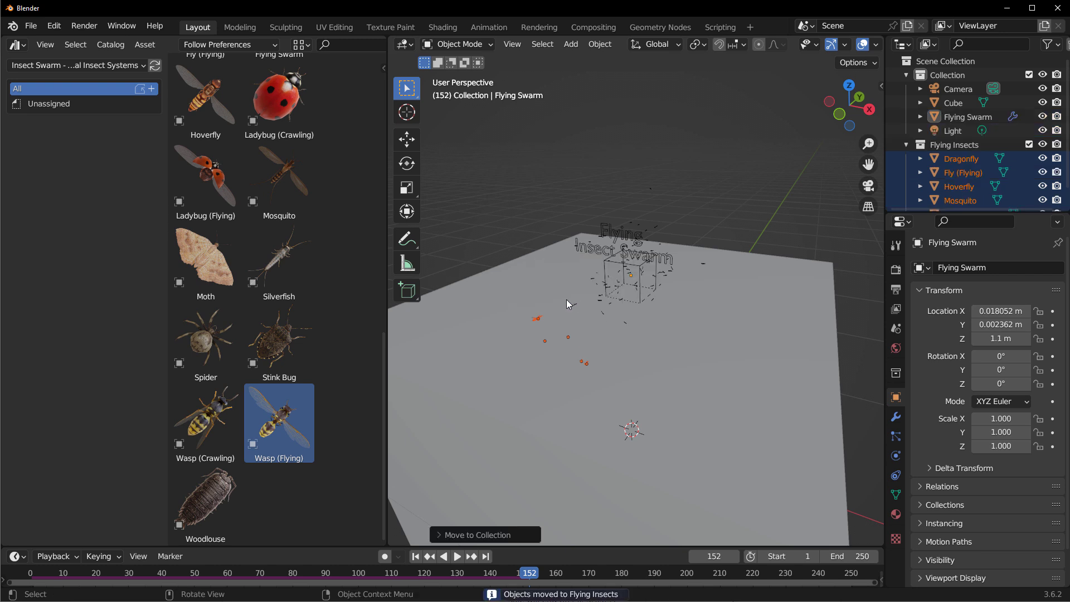
{"action": "left_click", "coordinate": [640, 272]}
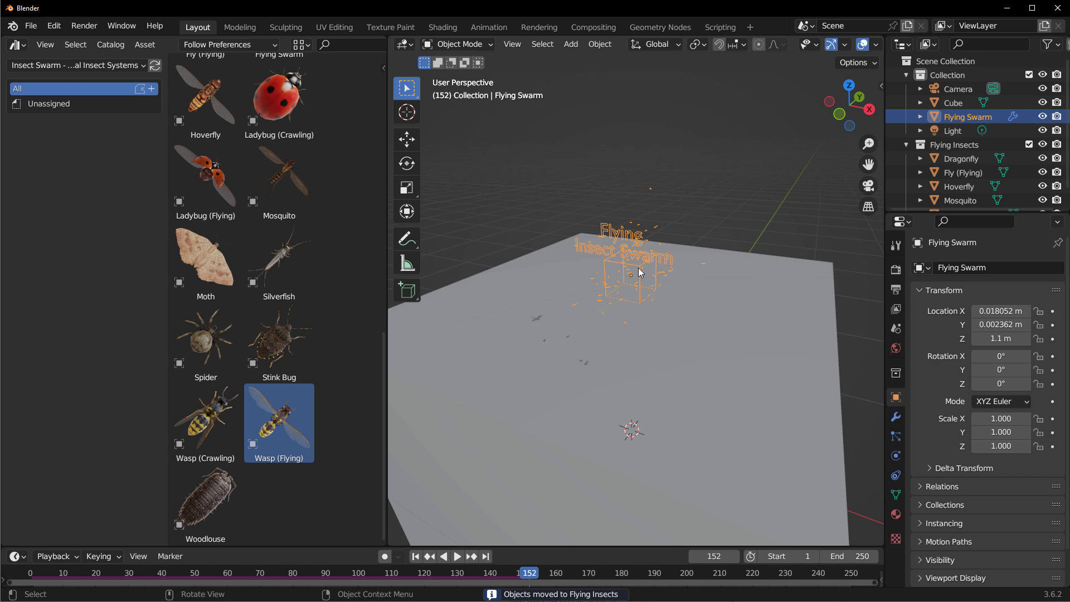
Show the Insect Swarm - Flying modifier in a widened Properties editor and review Insect Amount and Initial Spread
{"action": "left_click", "coordinate": [895, 418]}
{"action": "left_click_drag", "start_coordinate": [884, 416], "coordinate": [721, 402]}
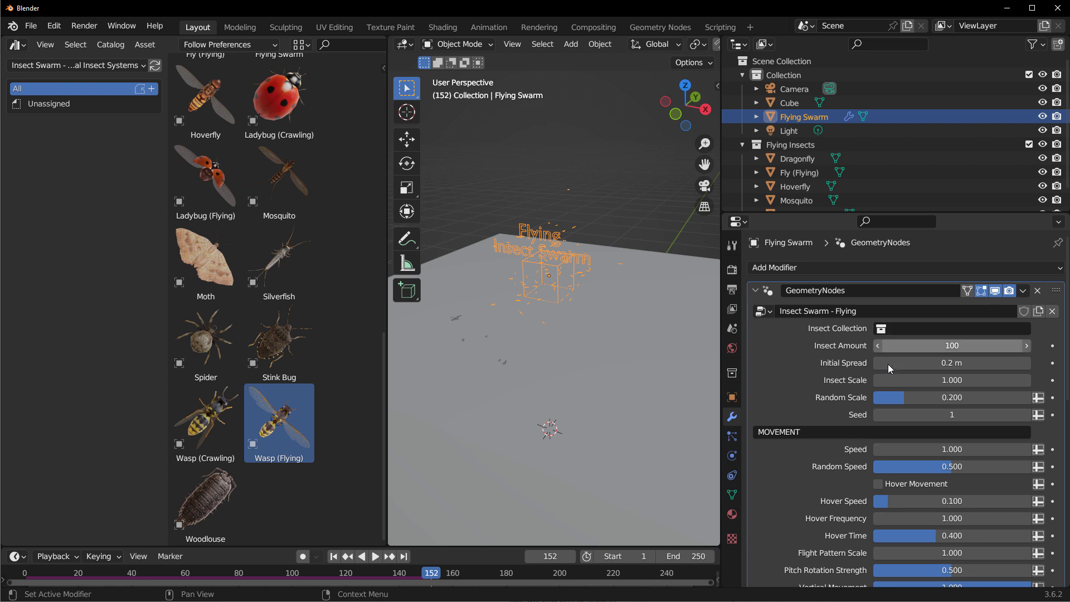
{"action": "scroll", "coordinate": [888, 363], "scroll_direction": "down", "scroll_amount": 8}
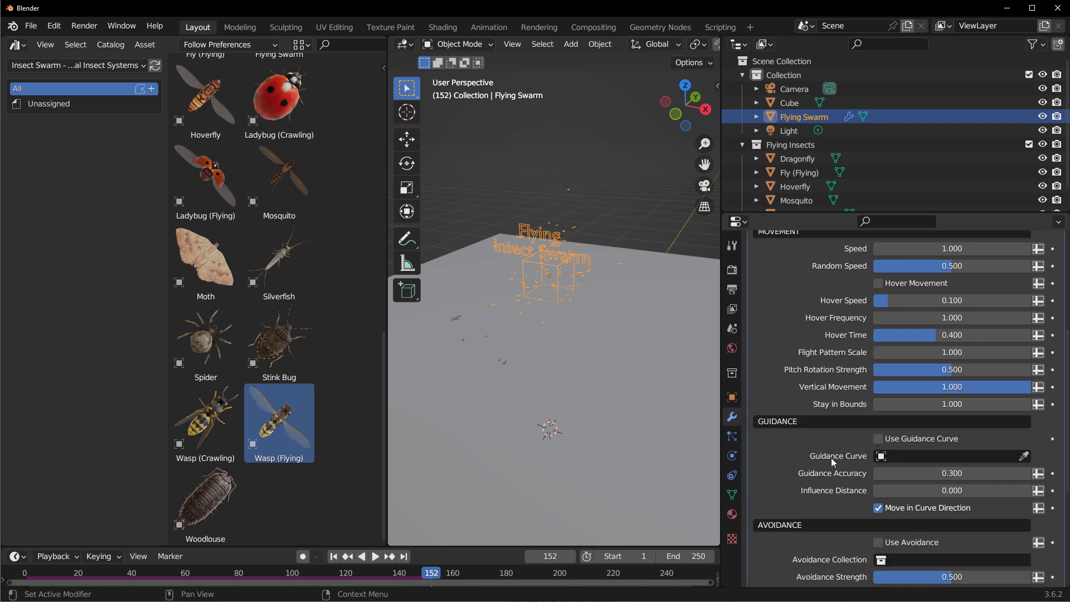
{"action": "scroll", "coordinate": [836, 454], "scroll_direction": "down", "scroll_amount": 7}
{"action": "scroll", "coordinate": [875, 415], "scroll_direction": "down", "scroll_amount": 2}
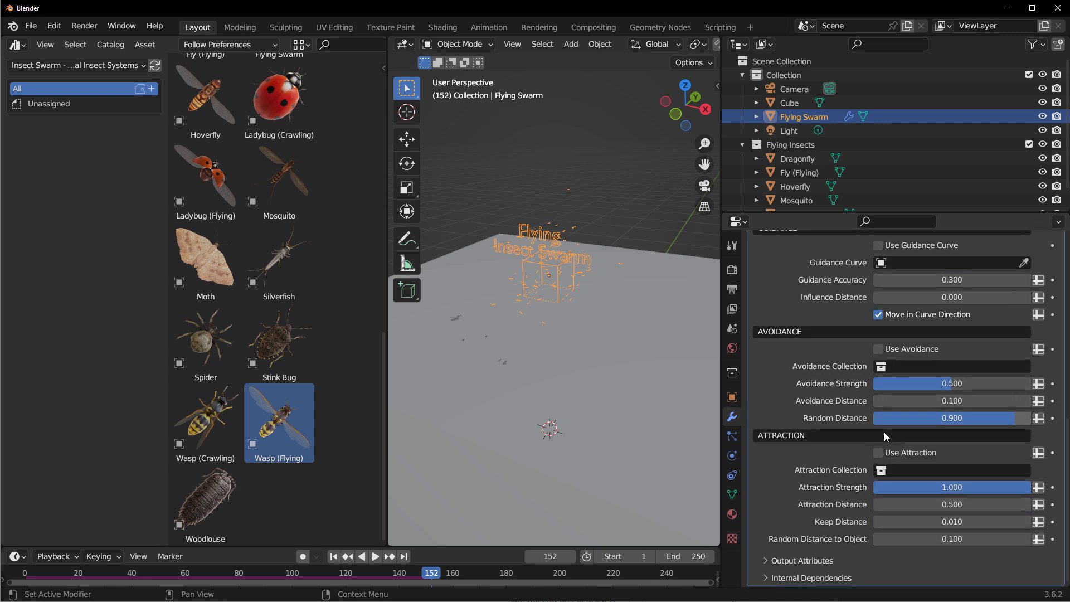
{"action": "scroll", "coordinate": [828, 484], "scroll_direction": "up", "scroll_amount": 15}
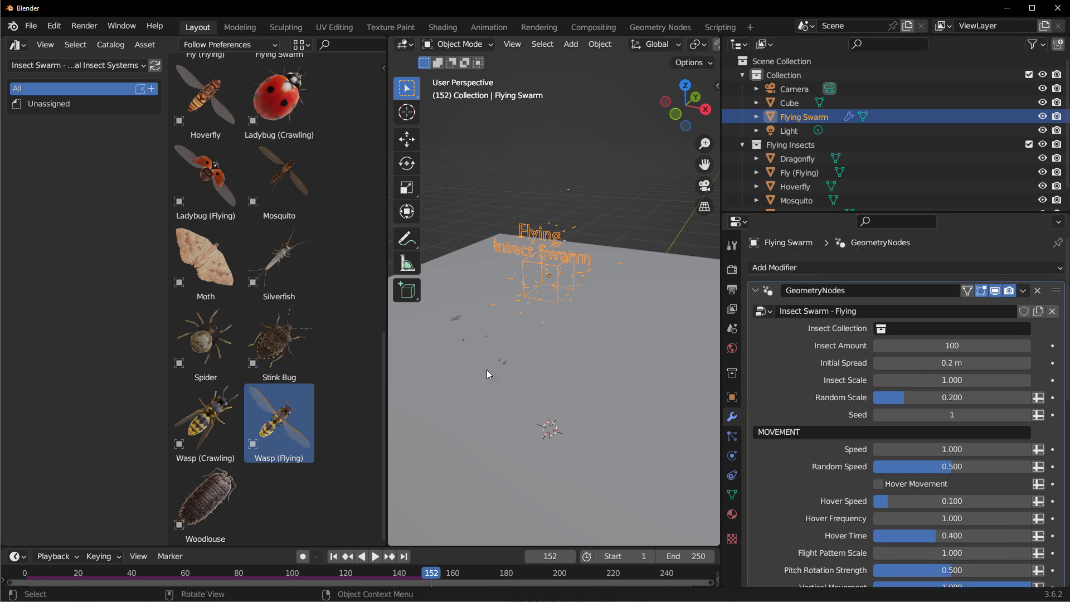
Set the swarm's Insect Collection to Flying Insects
{"action": "left_click", "coordinate": [919, 329]}
{"action": "left_click", "coordinate": [925, 364]}
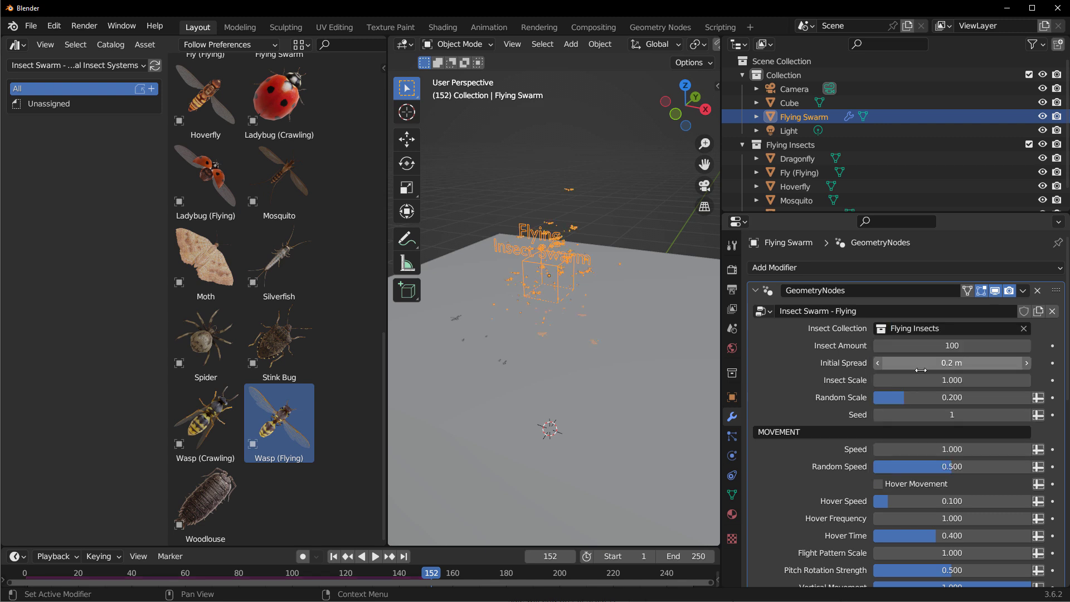
{"action": "scroll", "coordinate": [808, 179], "scroll_direction": "down", "scroll_amount": 2}
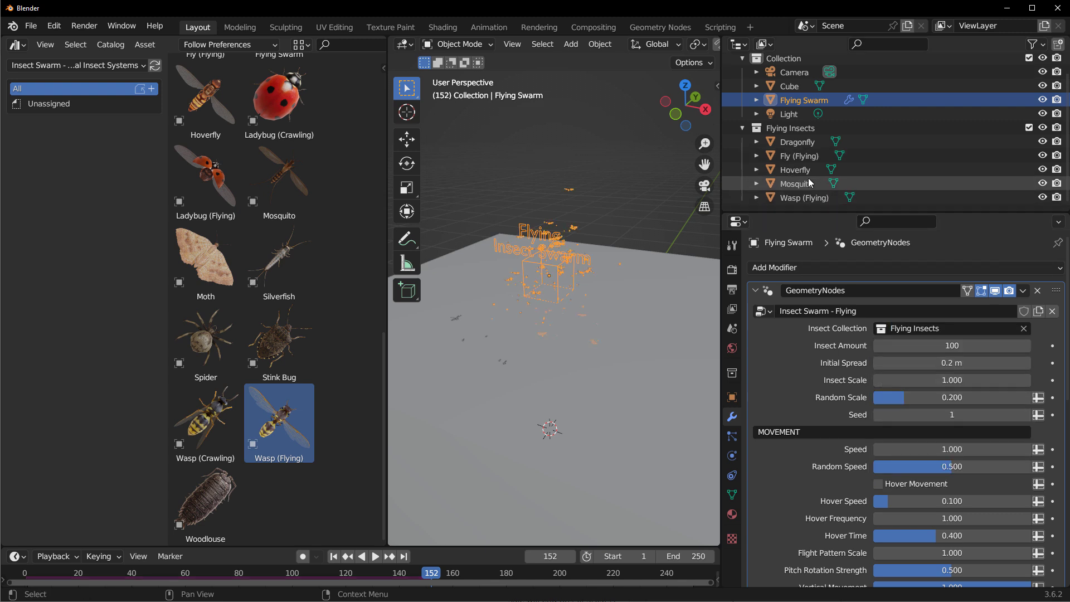
{"action": "scroll", "coordinate": [807, 187], "scroll_direction": "up", "scroll_amount": 2}
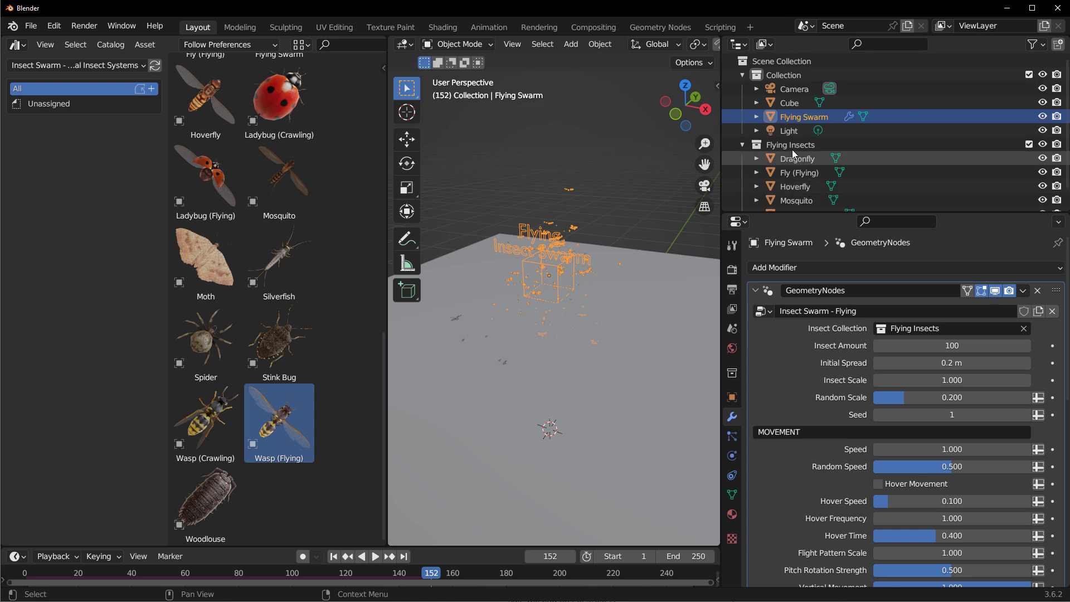
Collapse the Flying Insects collection and hide its source objects
{"action": "left_click", "coordinate": [743, 144]}
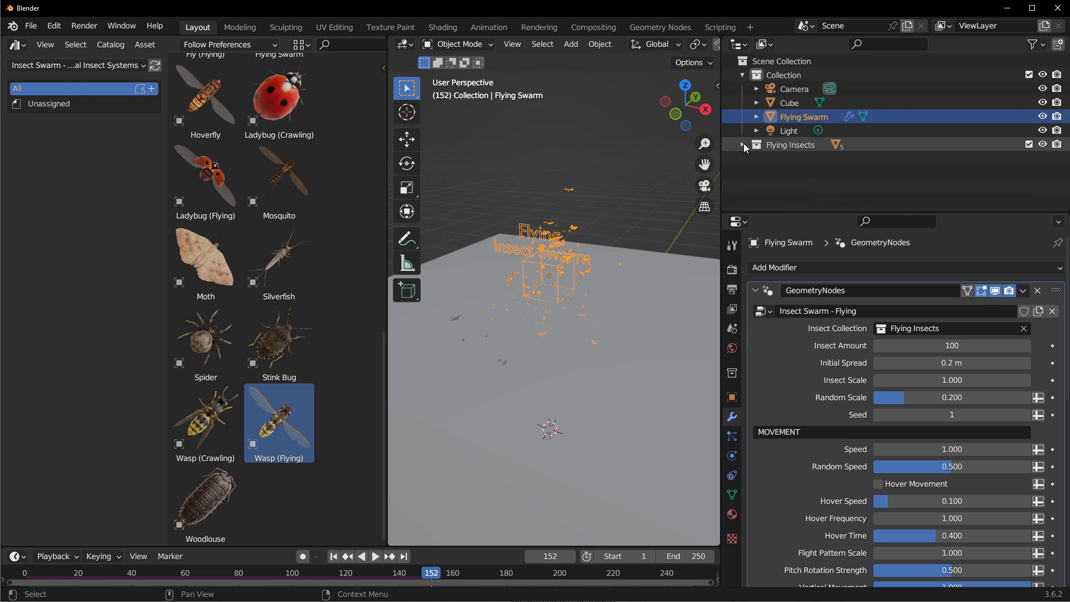
{"action": "left_click", "coordinate": [803, 147]}
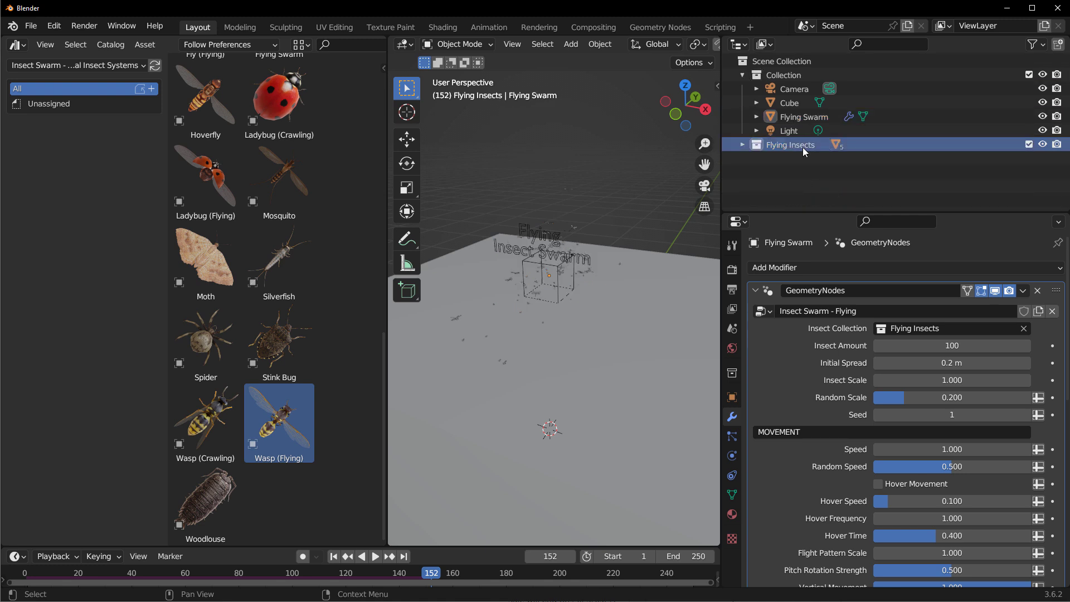
{"action": "left_click", "coordinate": [1042, 144]}
Rewind to the first frame and replay the animation to see the new insects in the swarm
{"action": "middle_click_drag", "start_coordinate": [619, 312], "coordinate": [643, 310]}
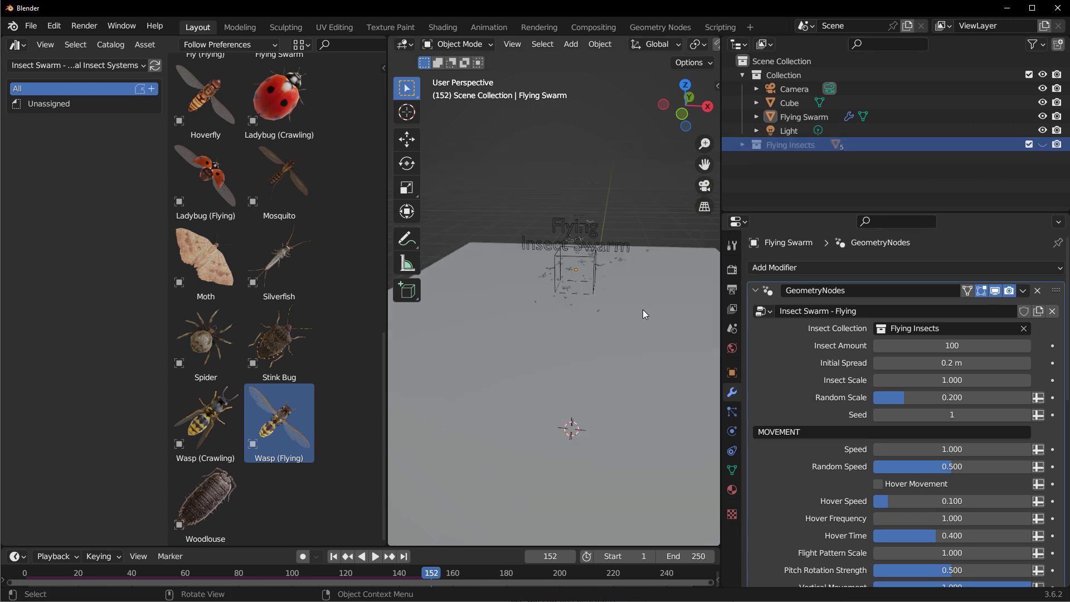
{"action": "key", "text": "space"}
{"action": "left_click", "coordinate": [368, 556]}
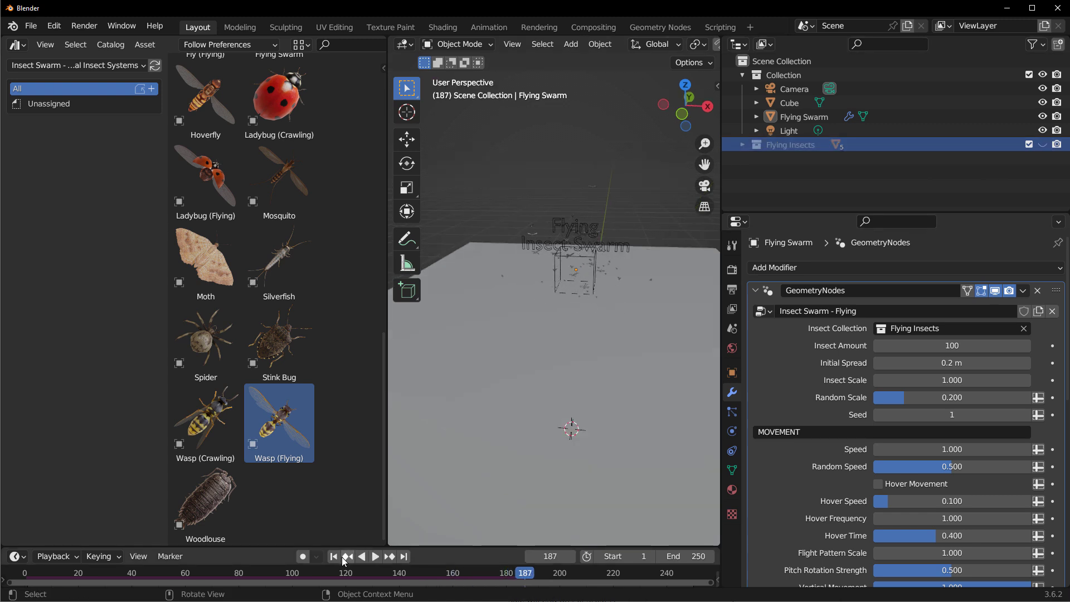
{"action": "left_click", "coordinate": [334, 556]}
{"action": "left_click", "coordinate": [375, 556]}
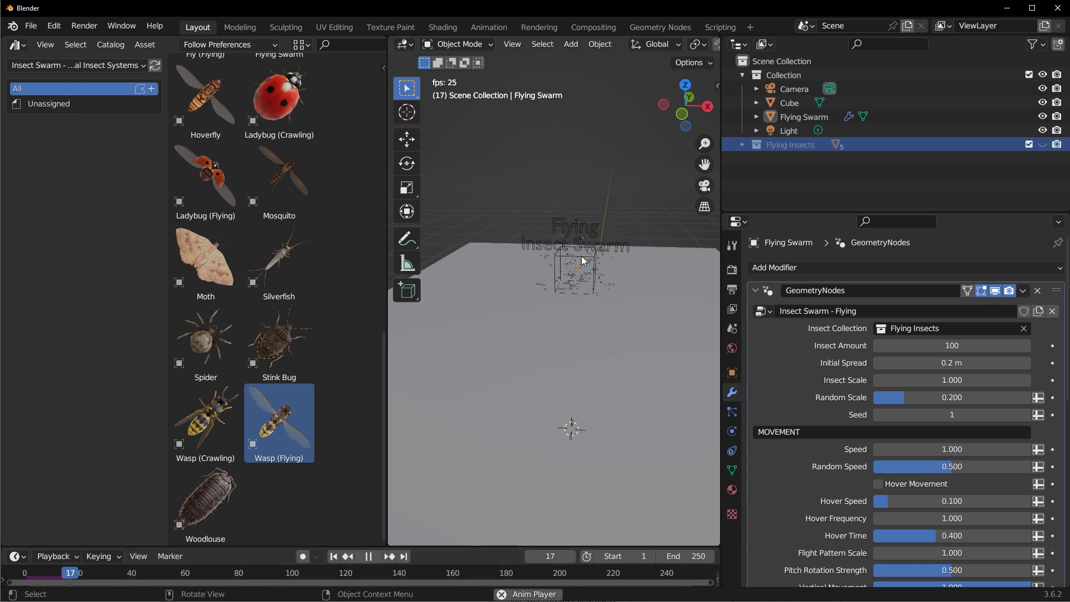
{"action": "scroll", "coordinate": [586, 242], "scroll_direction": "up", "scroll_amount": 2}
{"action": "scroll", "coordinate": [584, 241], "scroll_direction": "up", "scroll_amount": 3}
Raise Insect Amount to 313 and shrink Insect Scale slightly to 0.930
{"action": "scroll", "coordinate": [634, 266], "scroll_direction": "up", "scroll_amount": 2}
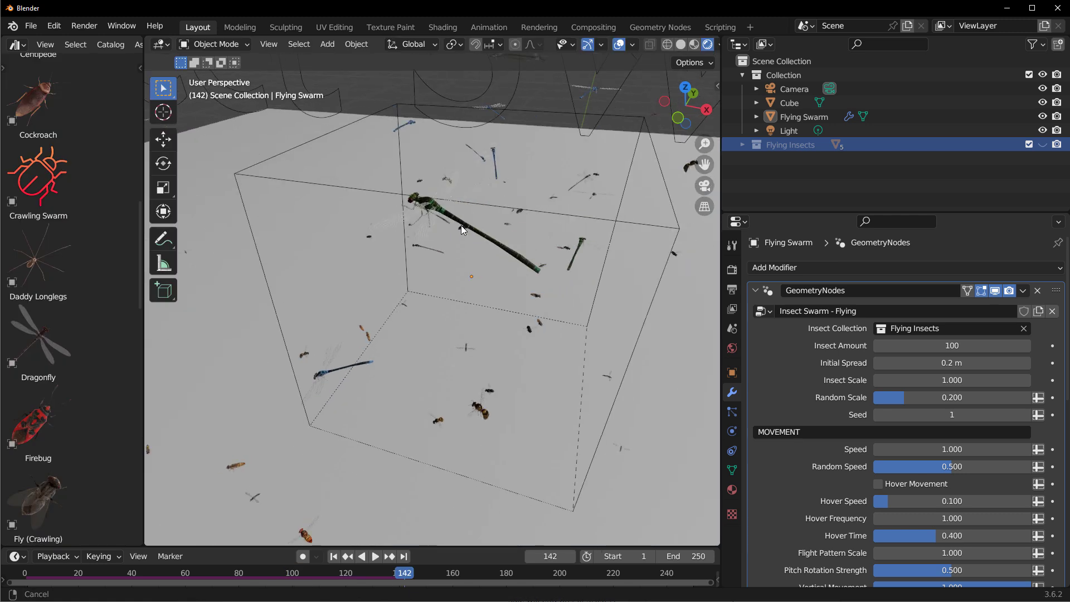
{"action": "middle_click_drag", "start_coordinate": [502, 254], "coordinate": [497, 318]}
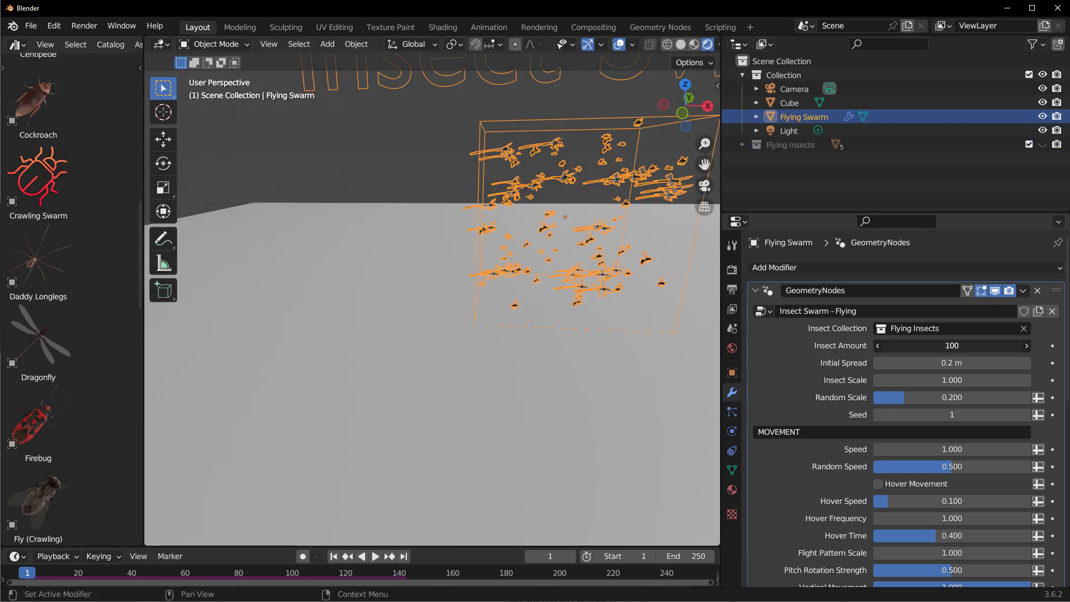
{"action": "left_click_drag", "start_coordinate": [951, 345], "coordinate": [952, 346]}
{"action": "left_click", "coordinate": [430, 156]}
{"action": "left_click_drag", "start_coordinate": [929, 380], "coordinate": [981, 414]}
Set Initial Spread to 0.45 m and scroll down through the remaining swarm settings
{"action": "left_click", "coordinate": [900, 362]}
{"action": "type", "text": "0.45"}
{"action": "key", "text": "Return"}
{"action": "scroll", "coordinate": [886, 360], "scroll_direction": "down", "scroll_amount": 2}
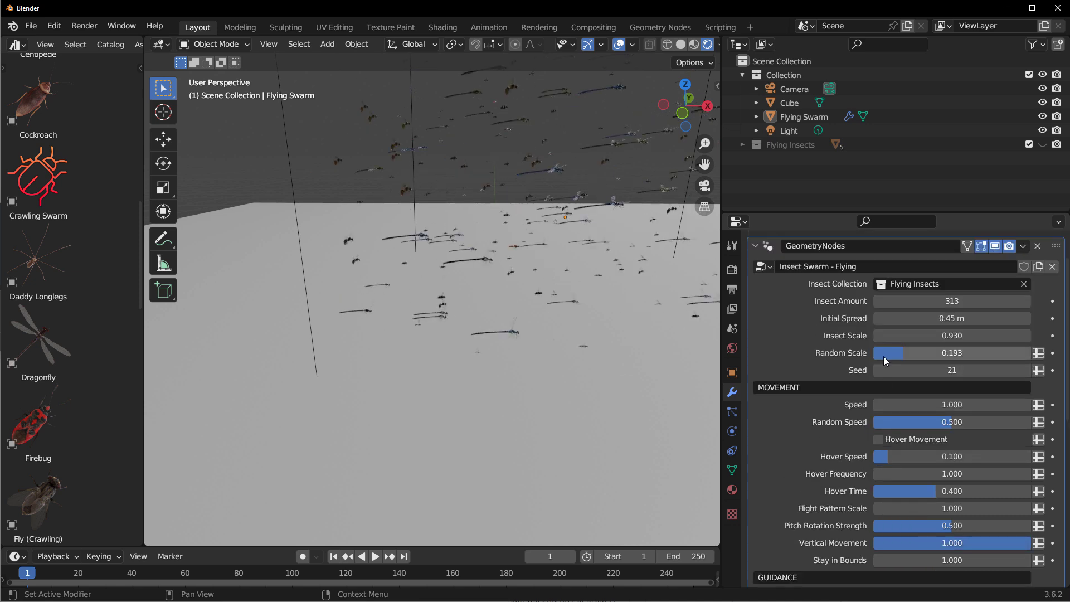
{"action": "scroll", "coordinate": [852, 403], "scroll_direction": "down", "scroll_amount": 1}
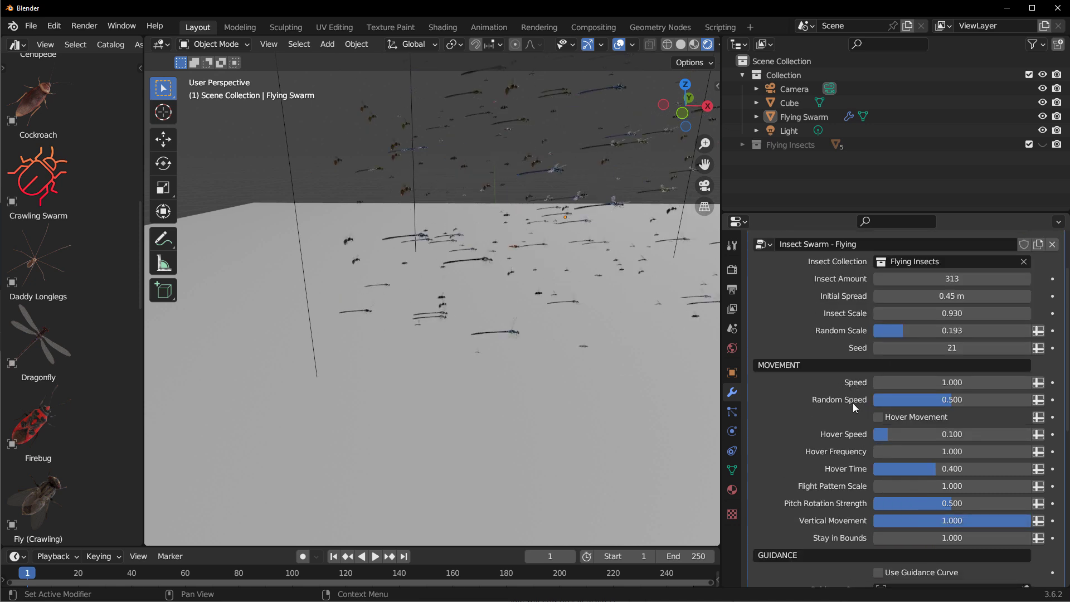
{"action": "scroll", "coordinate": [854, 409], "scroll_direction": "down", "scroll_amount": 6}
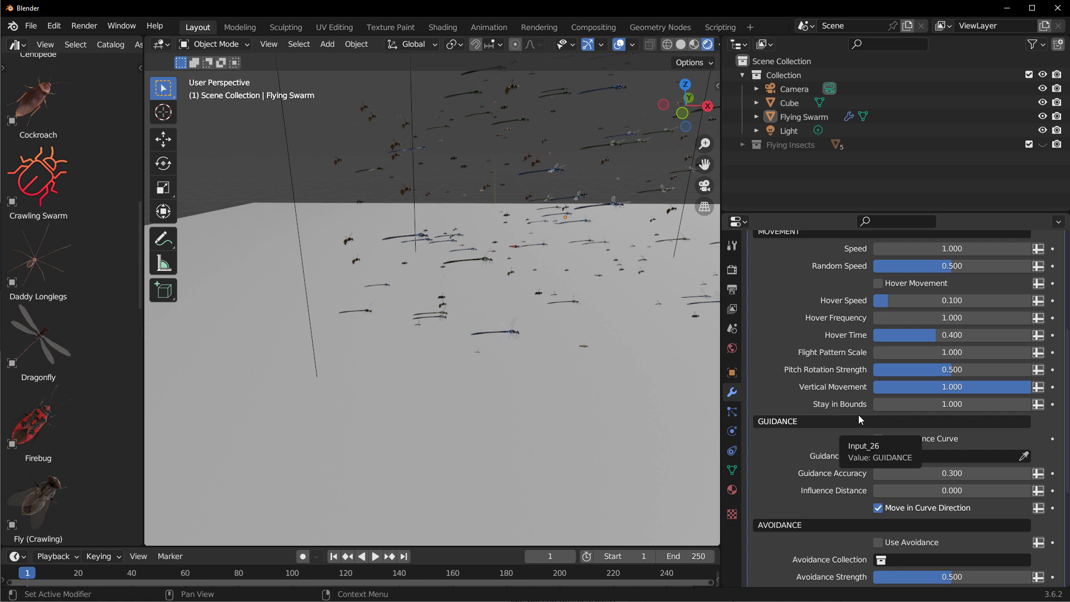
{"action": "scroll", "coordinate": [849, 474], "scroll_direction": "down", "scroll_amount": 2}
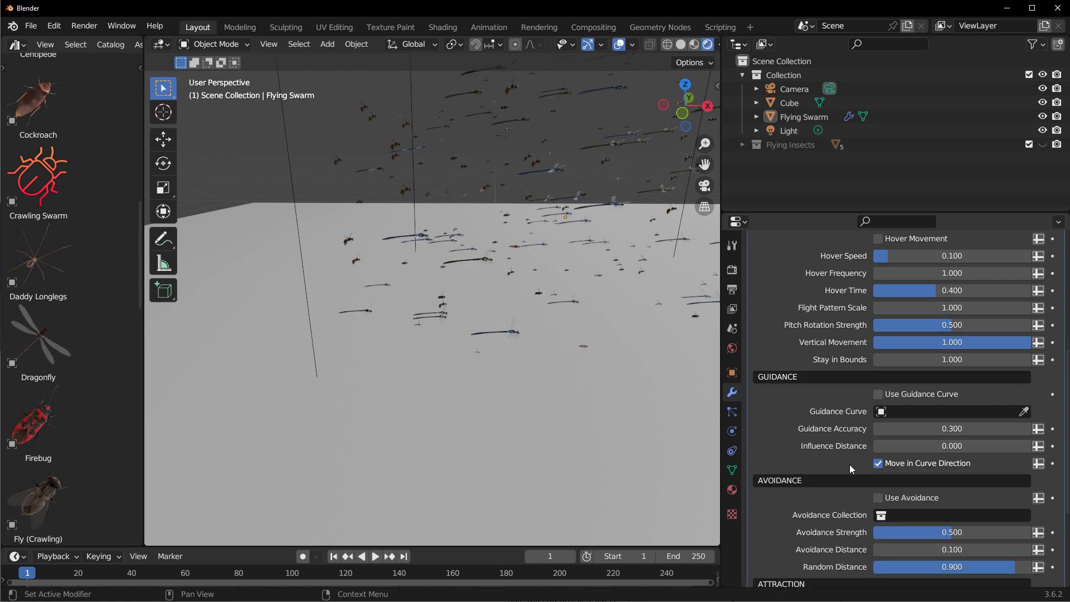
Add a NURBS path curve to the scene and enter its edit mode
{"action": "middle_click_drag", "start_coordinate": [475, 358], "coordinate": [501, 309]}
{"action": "key", "text": "shift+a"}
{"action": "mouse_move", "coordinate": [502, 321]}
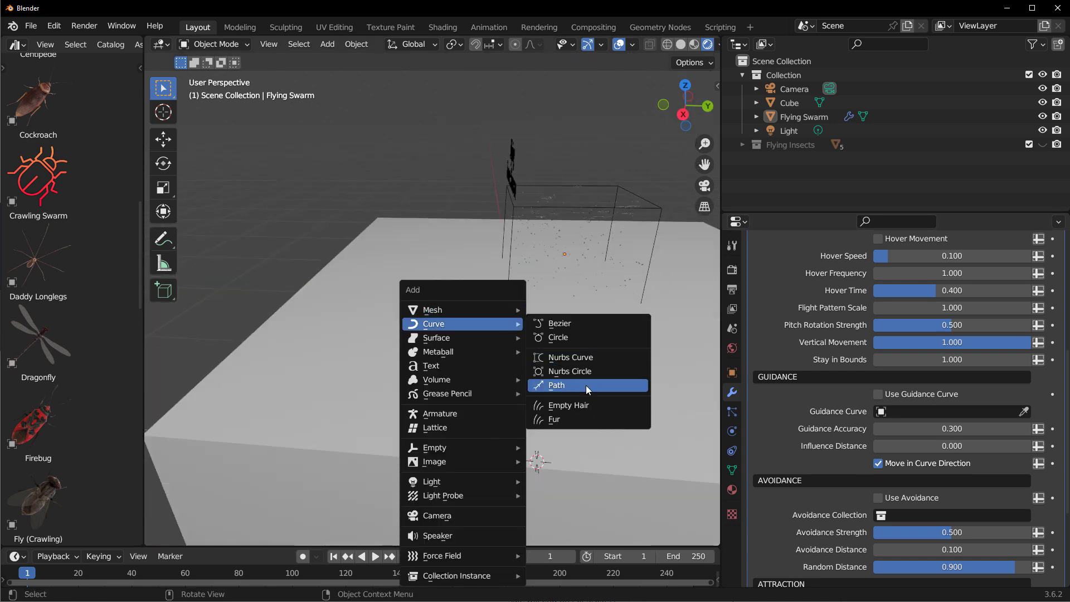
{"action": "left_click", "coordinate": [586, 386]}
{"action": "middle_click_drag", "start_coordinate": [234, 171], "coordinate": [580, 346]}
{"action": "key", "text": "Tab"}
{"action": "key", "text": "Tab"}
{"action": "scroll", "coordinate": [378, 414], "scroll_direction": "up", "scroll_amount": 3}
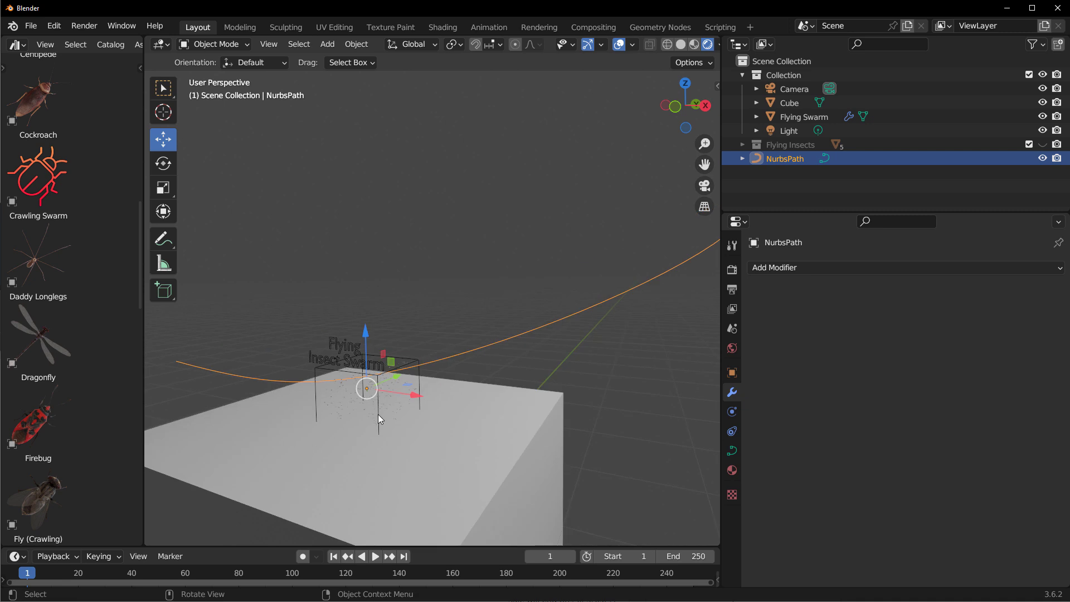
Set NurbsPath as the Flying Swarm's guidance curve
{"action": "left_click", "coordinate": [378, 413]}
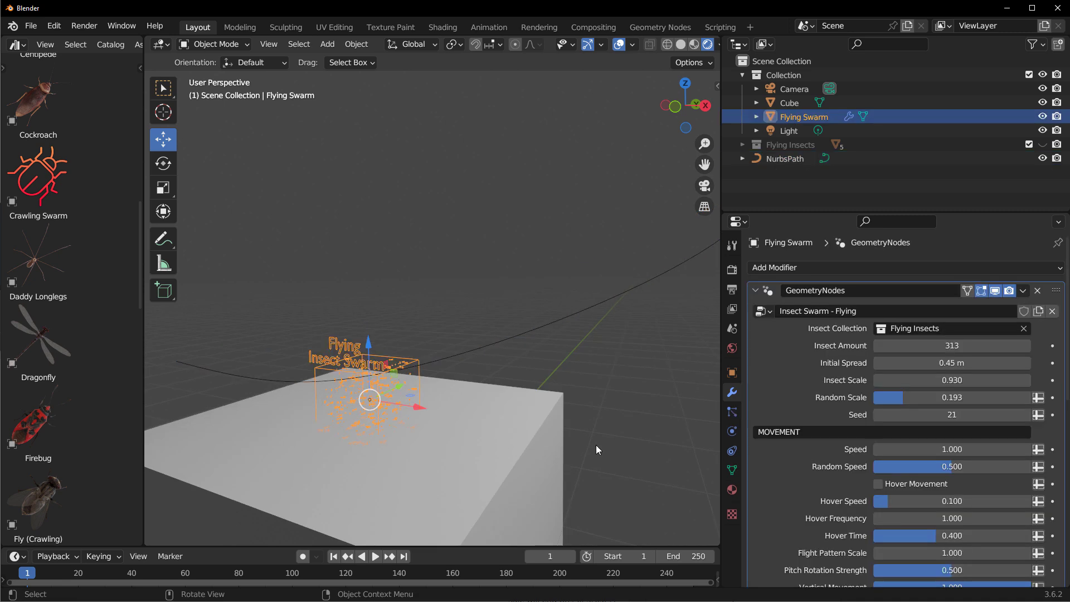
{"action": "scroll", "coordinate": [837, 451], "scroll_direction": "down", "scroll_amount": 8}
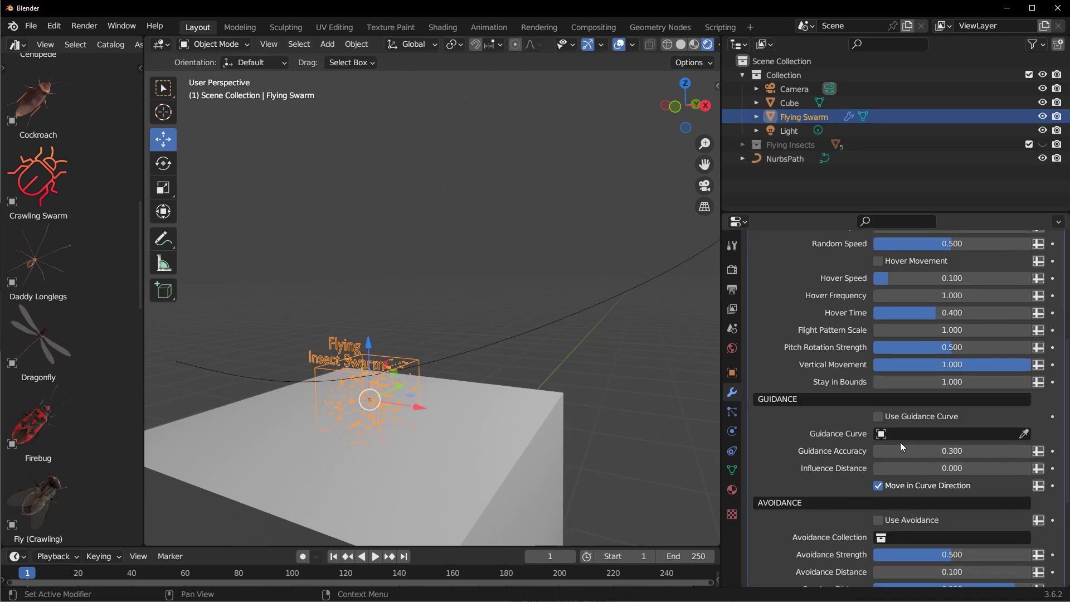
{"action": "left_click", "coordinate": [904, 434]}
{"action": "left_click", "coordinate": [899, 561]}
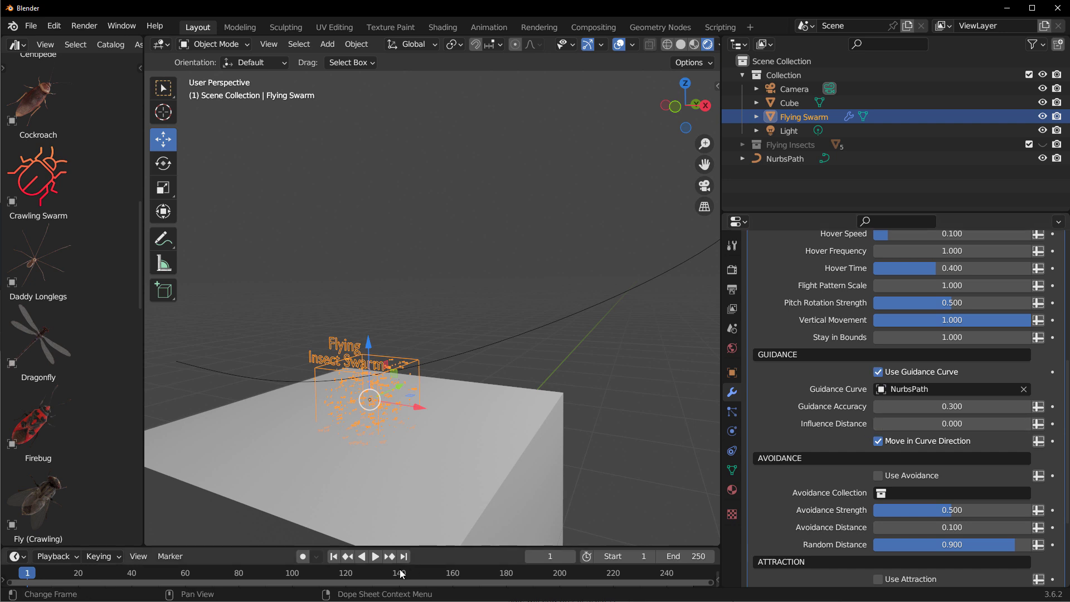
Play the animation, orbit to watch the swarm follow NurbsPath, stop at frame 66, and select the swarm
{"action": "left_click", "coordinate": [375, 557]}
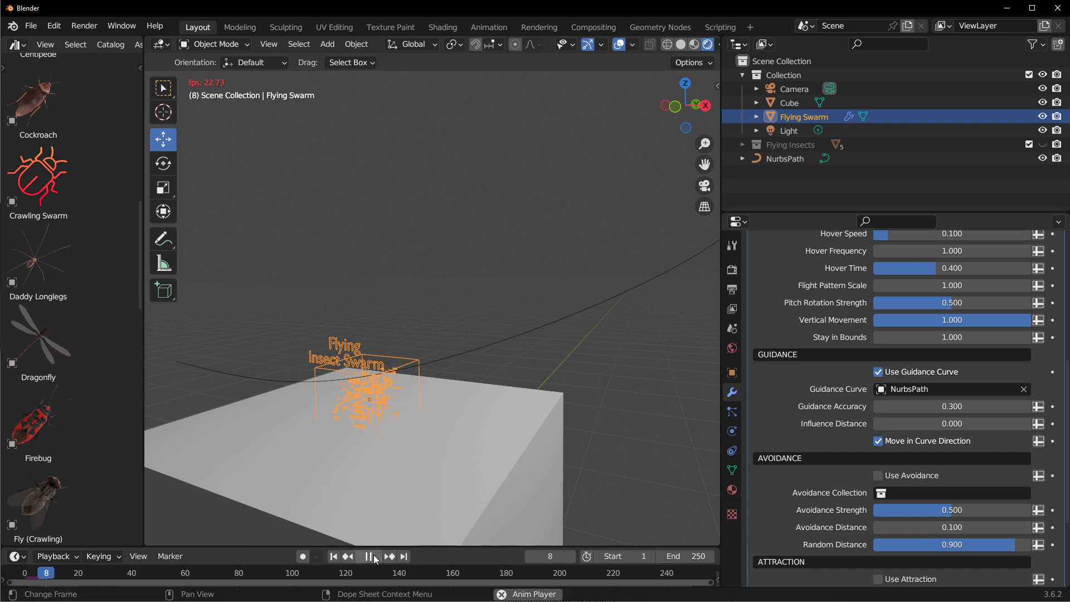
{"action": "middle_click_drag", "start_coordinate": [439, 472], "coordinate": [169, 464]}
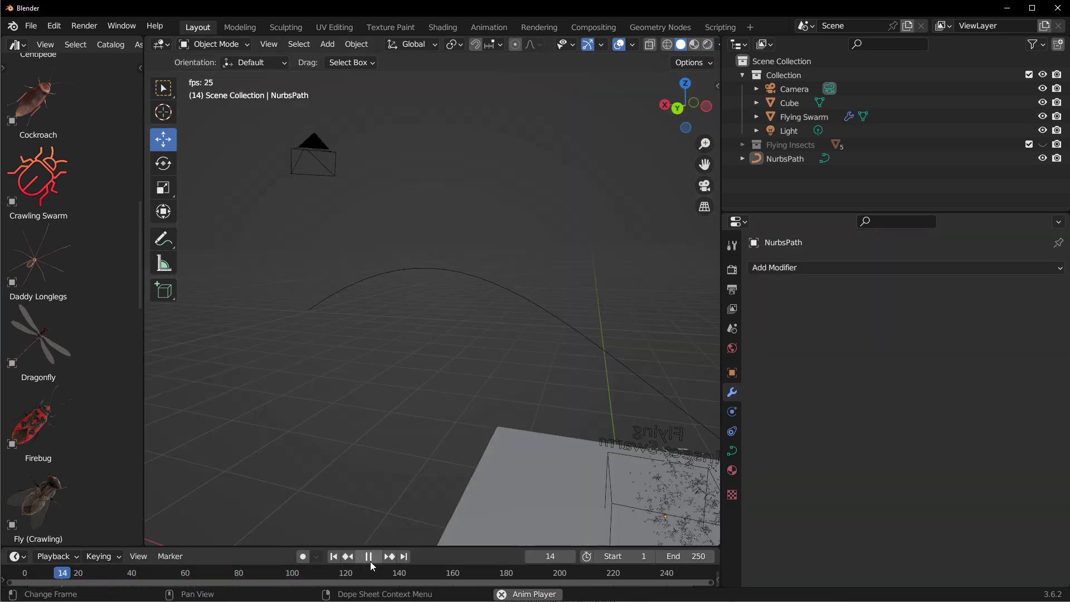
{"action": "middle_click_drag", "start_coordinate": [382, 541], "coordinate": [449, 459]}
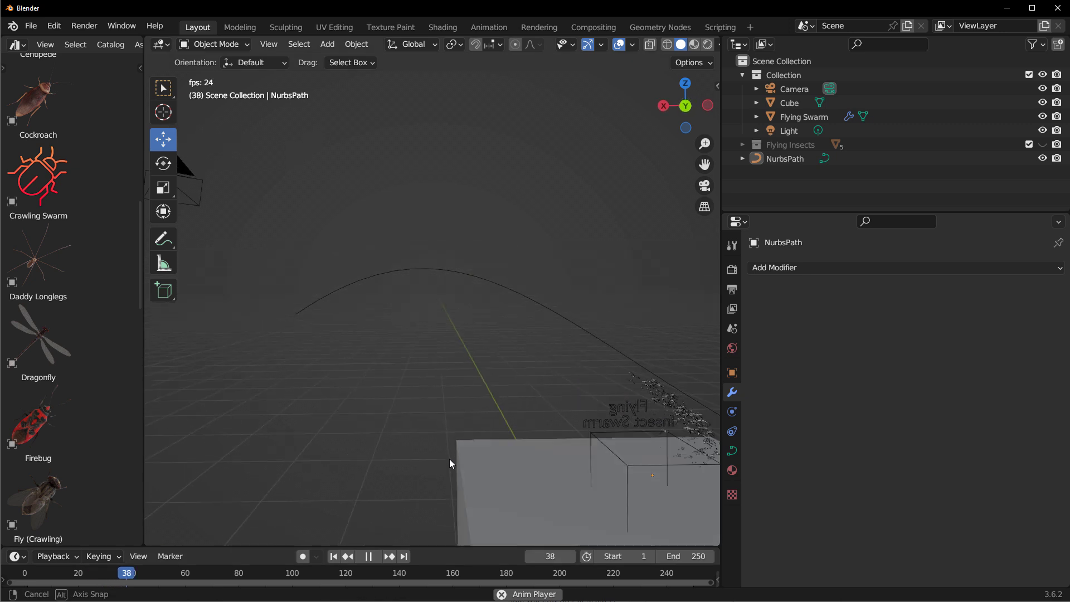
{"action": "left_click", "coordinate": [369, 556]}
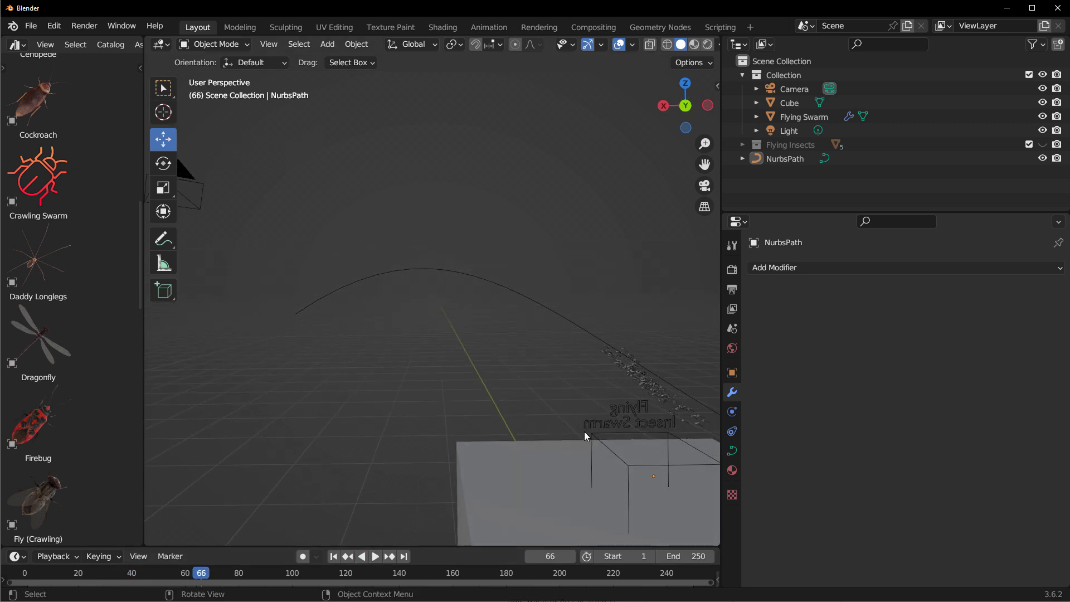
{"action": "left_click", "coordinate": [629, 374]}
Set the Crawling Swarm's avoidance collection to Avoid and its attraction collection to Attract
{"action": "scroll", "coordinate": [970, 500], "scroll_direction": "down", "scroll_amount": 5}
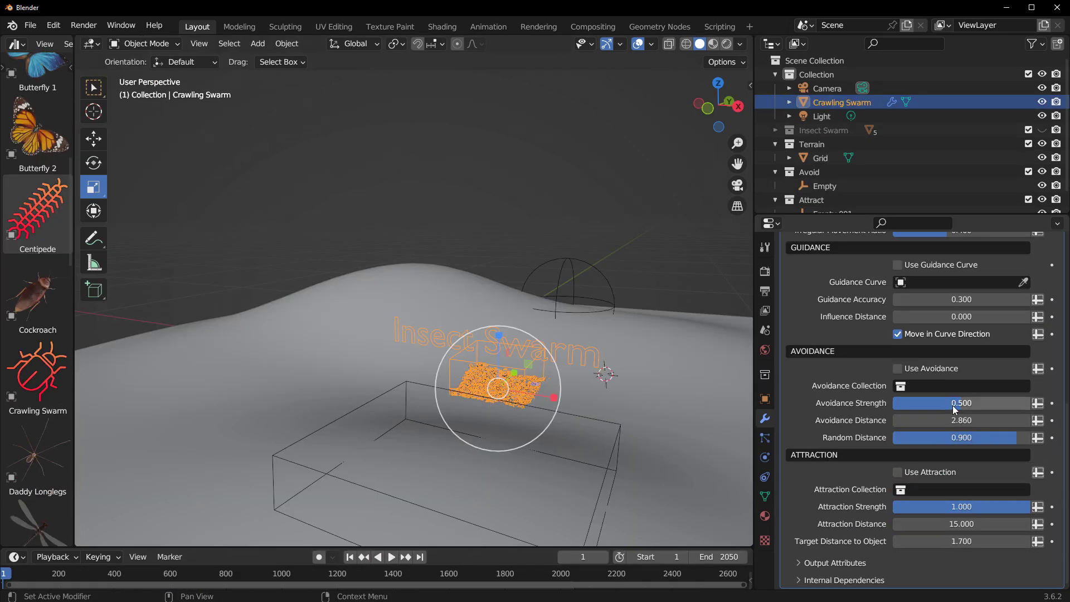
{"action": "left_click", "coordinate": [952, 386]}
{"action": "left_click", "coordinate": [928, 420]}
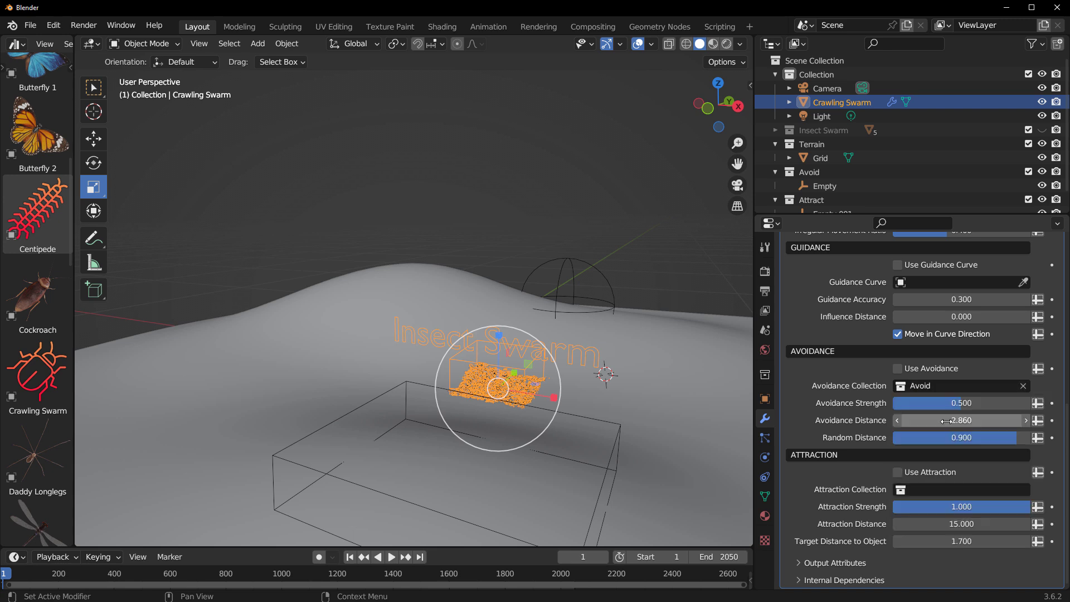
{"action": "left_click", "coordinate": [947, 489]}
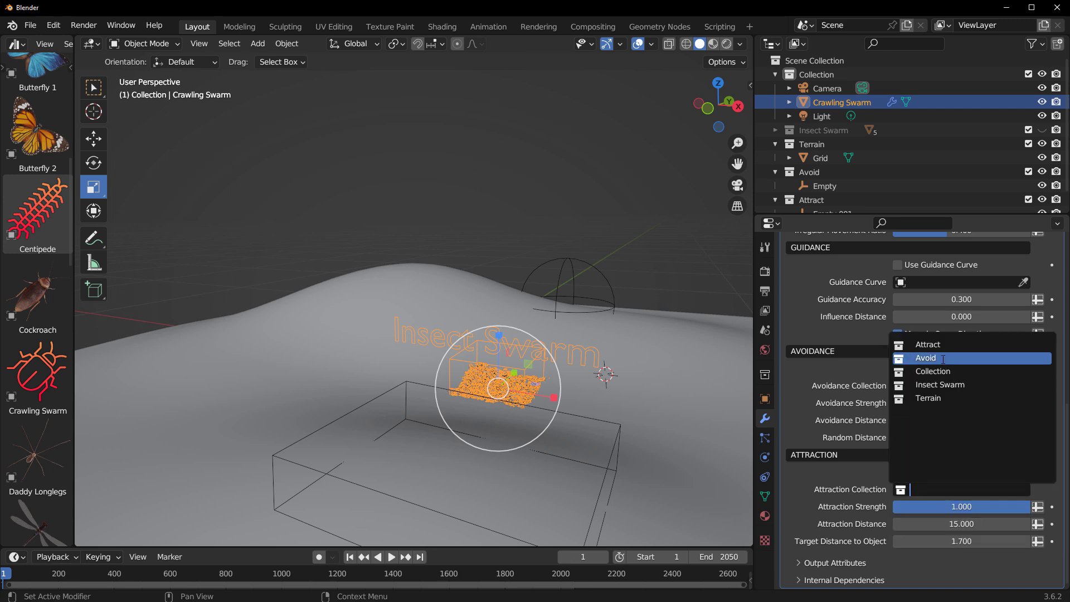
{"action": "left_click", "coordinate": [941, 344]}
Play the animation, deselect the swarm and orbit around the crawling insects
{"action": "middle_click_drag", "start_coordinate": [639, 453], "coordinate": [550, 433]}
{"action": "left_click", "coordinate": [391, 557]}
{"action": "left_click", "coordinate": [430, 186]}
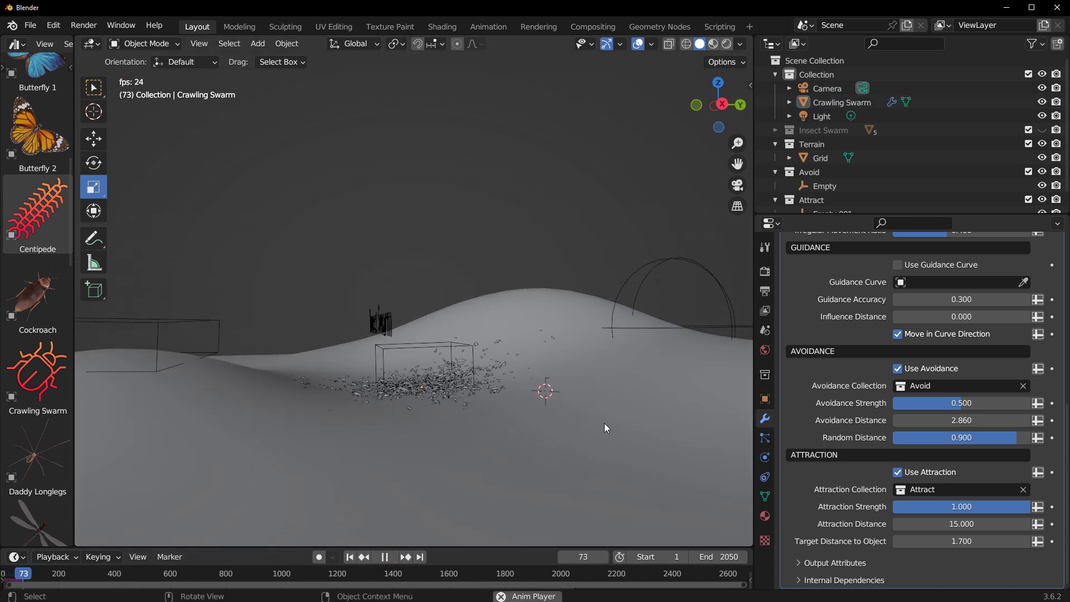
{"action": "middle_click_drag", "start_coordinate": [609, 425], "coordinate": [565, 430]}
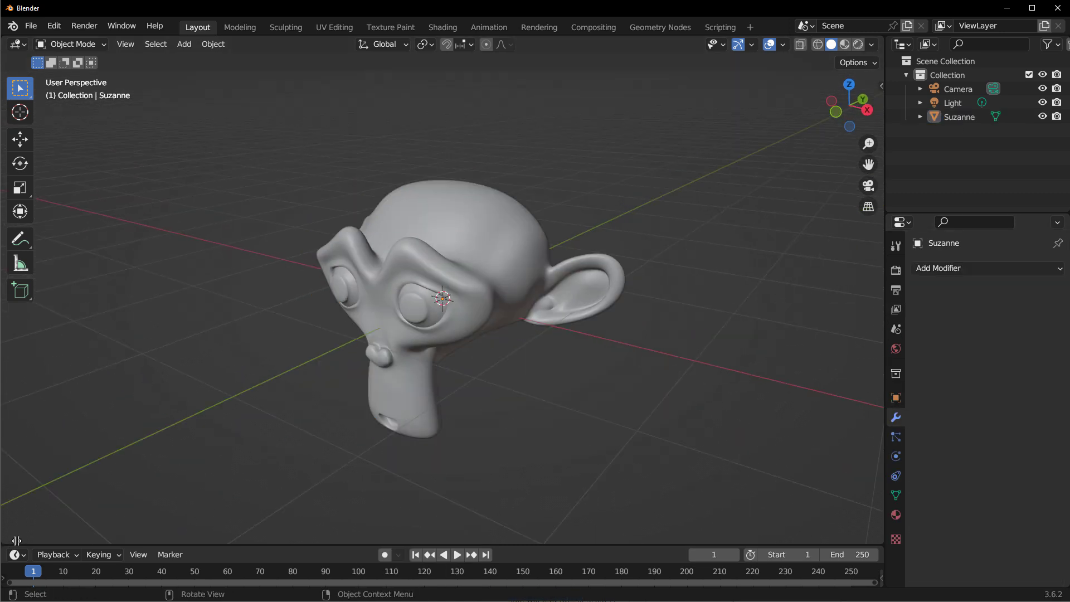
Split the viewport and show the Insect Swarm - Procedural Insect Systems library in a left-side Asset Browser
{"action": "left_click_drag", "start_coordinate": [17, 540], "coordinate": [451, 390]}
{"action": "left_click", "coordinate": [20, 46]}
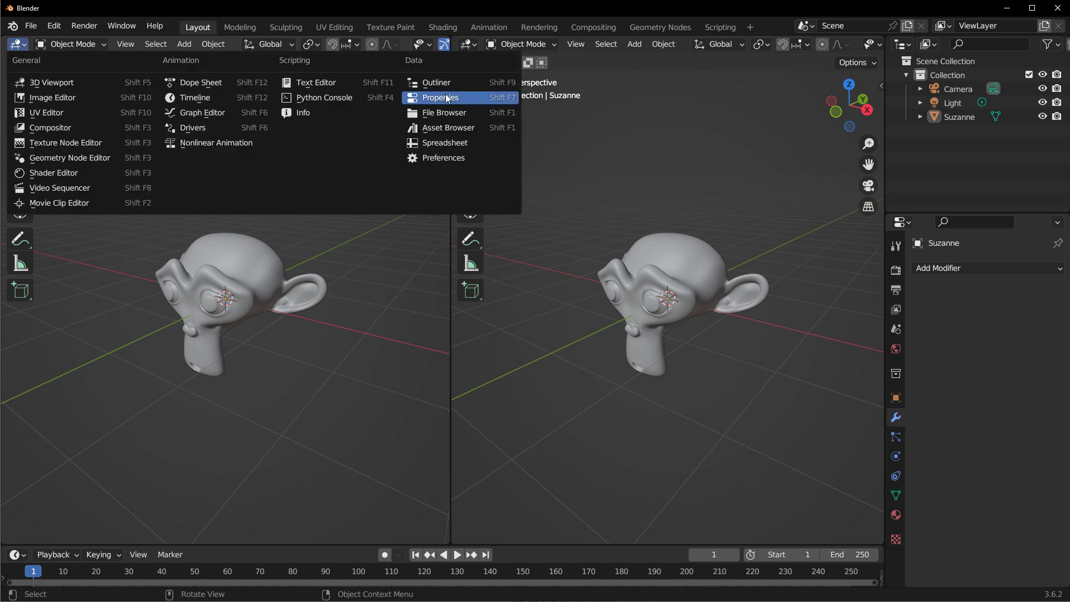
{"action": "left_click", "coordinate": [494, 127]}
{"action": "left_click", "coordinate": [93, 65]}
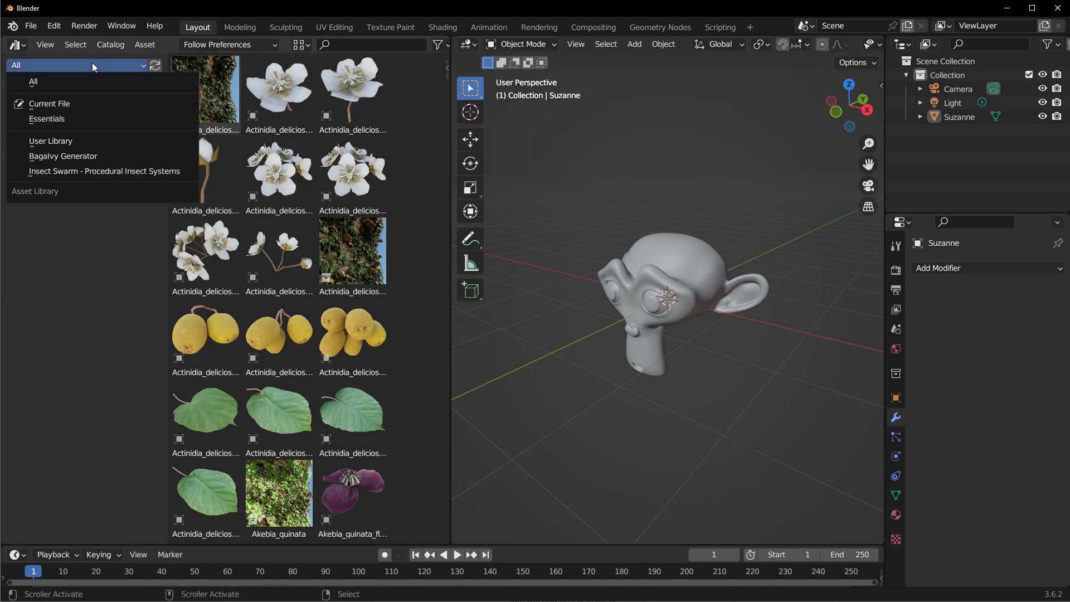
{"action": "left_click", "coordinate": [84, 171]}
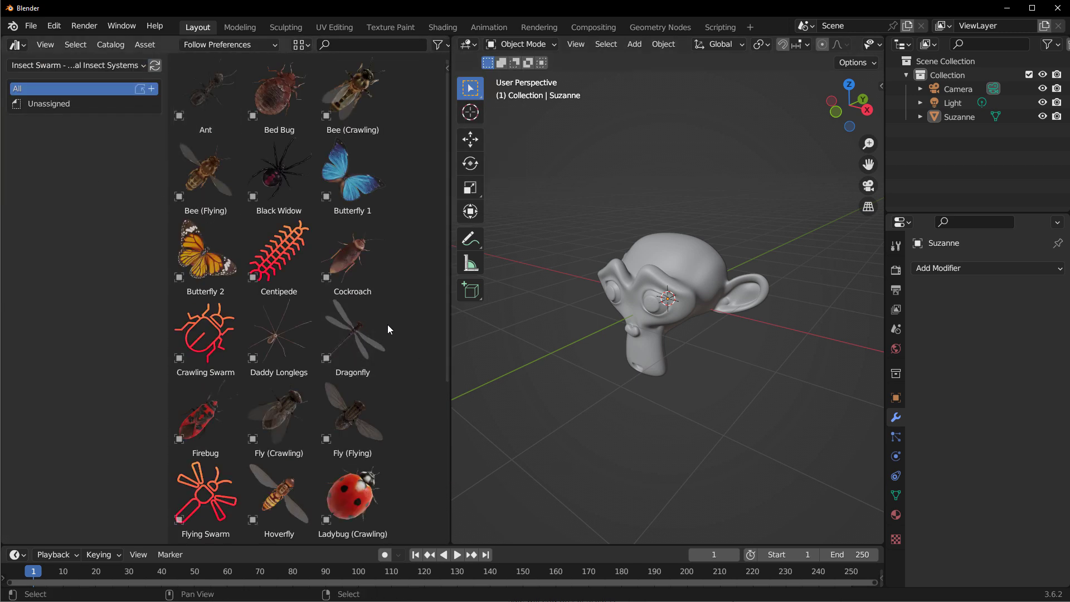
Drop the Centipede asset onto Suzanne's head
{"action": "left_click_drag", "start_coordinate": [286, 269], "coordinate": [681, 246]}
{"action": "middle_click_drag", "start_coordinate": [707, 272], "coordinate": [651, 272]}
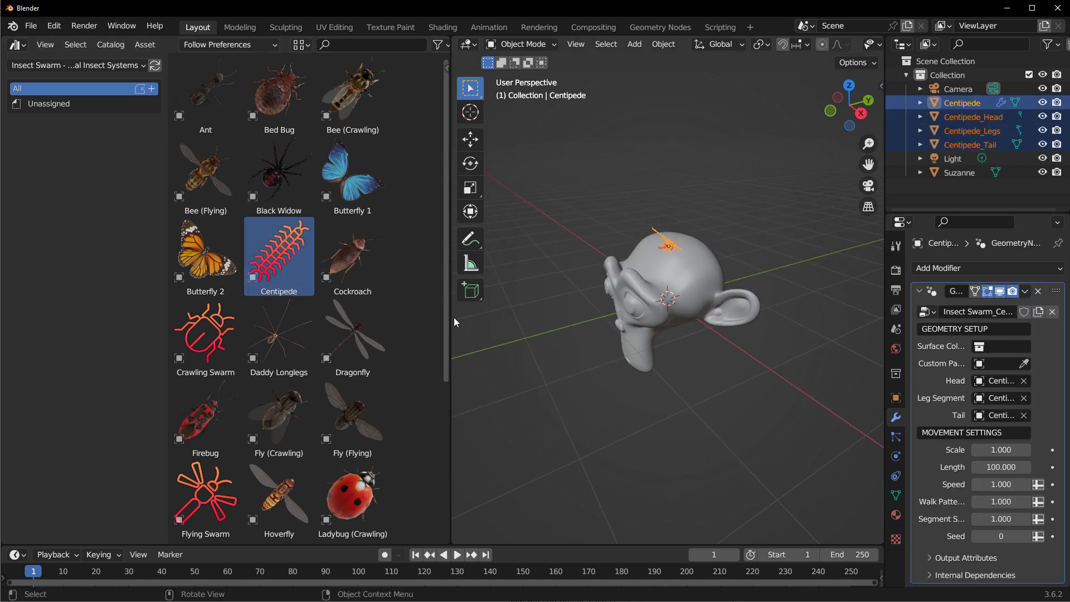
{"action": "scroll", "coordinate": [278, 256], "scroll_direction": "down", "scroll_amount": 5}
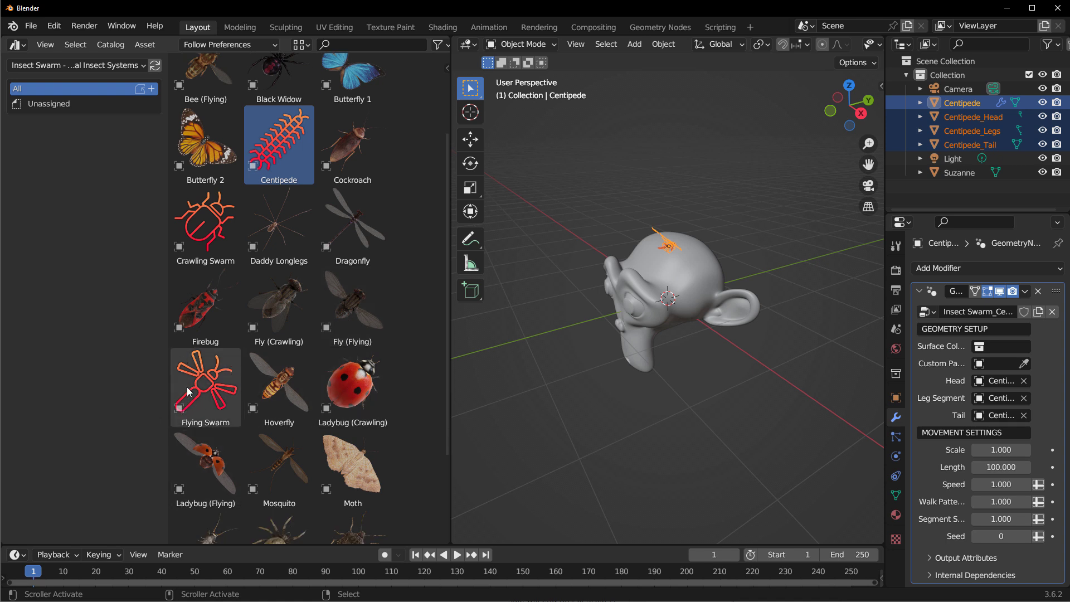
Narrow the asset browser to widen the 3D view and deselect the centipede objects
{"action": "left_click_drag", "start_coordinate": [450, 343], "coordinate": [255, 334]}
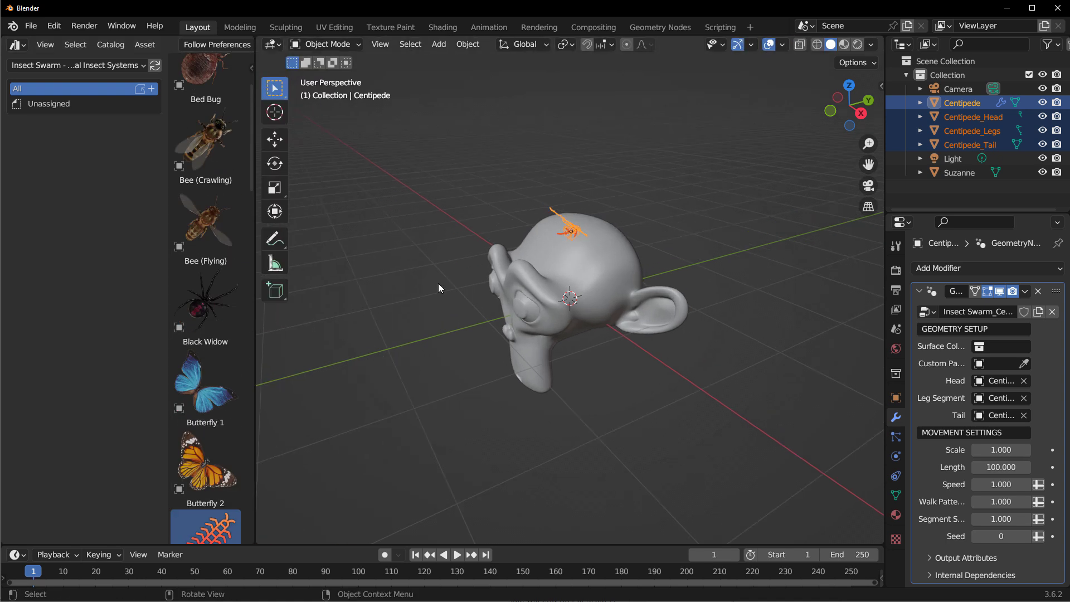
{"action": "scroll", "coordinate": [582, 222], "scroll_direction": "up", "scroll_amount": 4}
{"action": "middle_click_drag", "start_coordinate": [583, 222], "coordinate": [626, 233]}
{"action": "key", "text": "alt+a"}
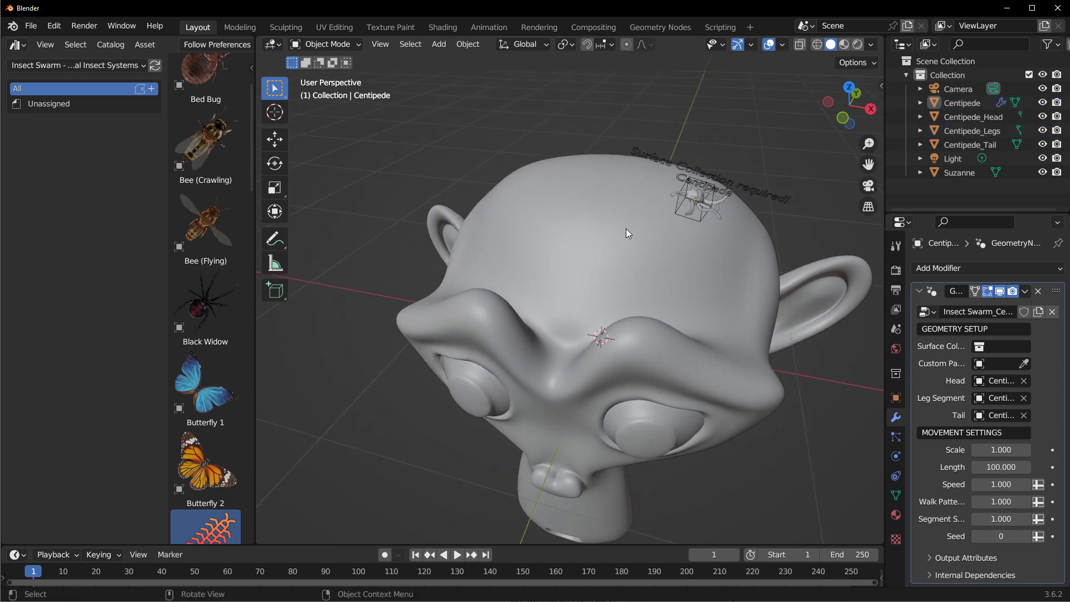
{"action": "middle_click_drag", "start_coordinate": [641, 278], "coordinate": [601, 290]}
Move Suzanne into a new collection named Susan
{"action": "left_click", "coordinate": [599, 279]}
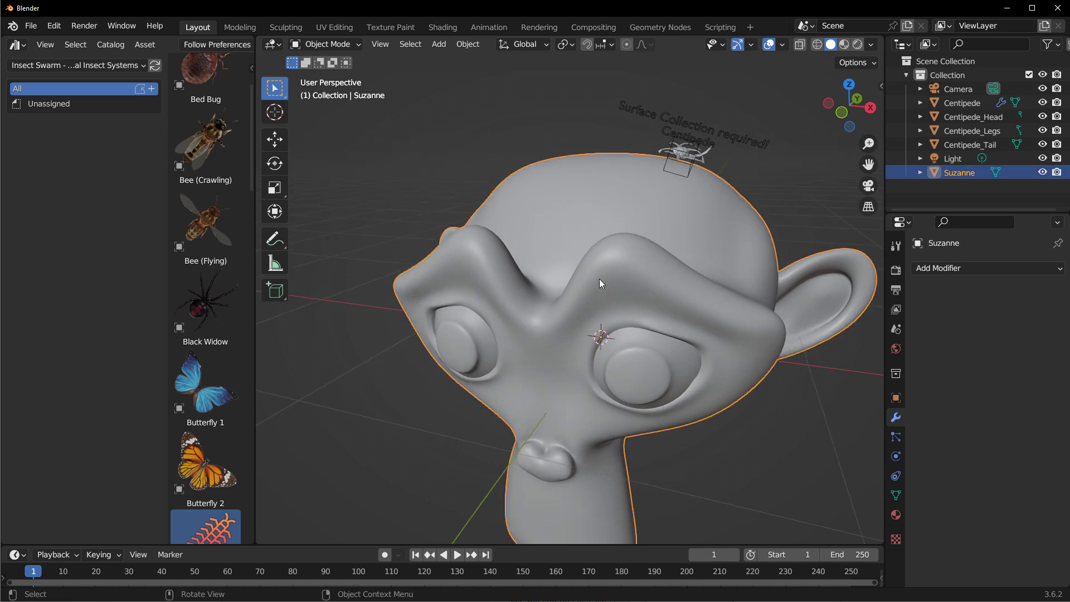
{"action": "key", "text": "m"}
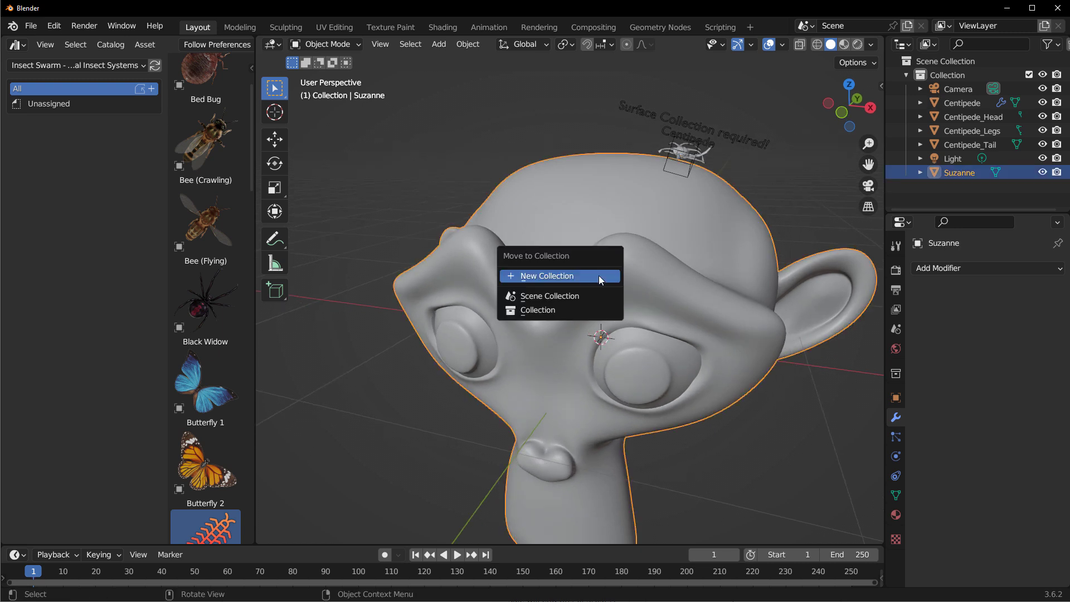
{"action": "left_click", "coordinate": [598, 275]}
{"action": "type", "text": "Susan"}
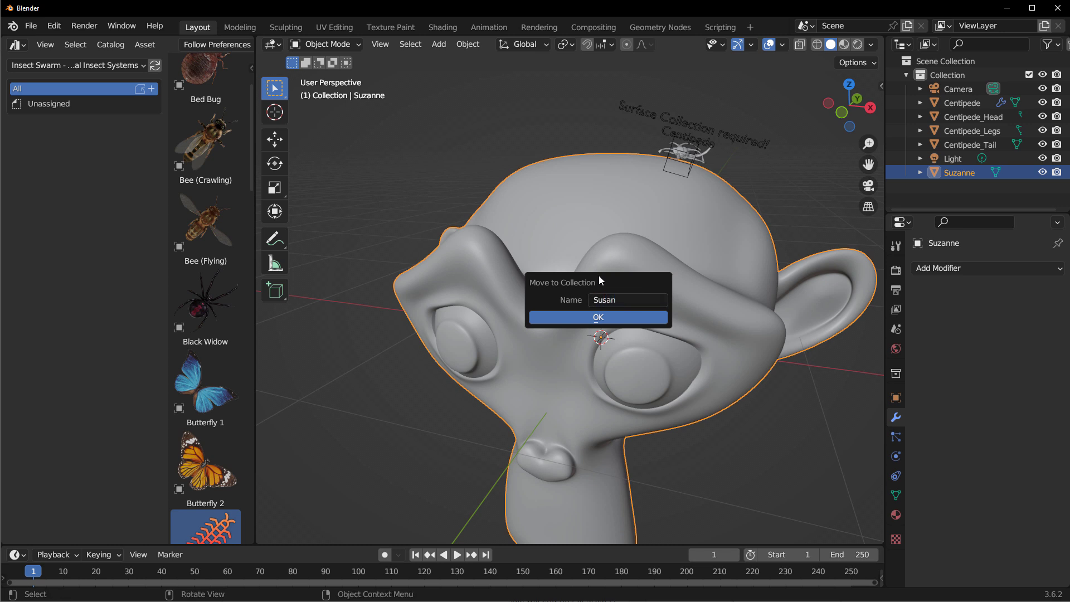
{"action": "key", "text": "Return"}
Add a NURBS path curve to the scene
{"action": "key", "text": "shift+a"}
{"action": "mouse_move", "coordinate": [558, 259]}
{"action": "left_click", "coordinate": [624, 320]}
Draw the path freehand over Suzanne's head, then return to the move tool
{"action": "scroll", "coordinate": [662, 339], "scroll_direction": "down", "scroll_amount": 3}
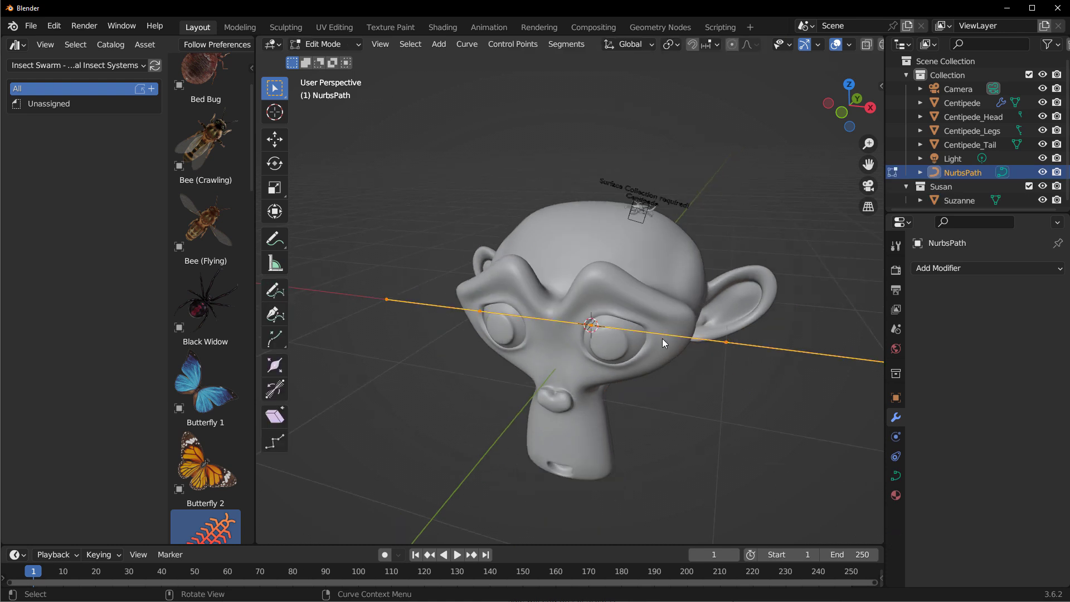
{"action": "left_click", "coordinate": [274, 289]}
{"action": "middle_click_drag", "start_coordinate": [423, 290], "coordinate": [529, 262]}
{"action": "left_click_drag", "start_coordinate": [557, 211], "coordinate": [641, 236]}
{"action": "mouse_move", "coordinate": [669, 250]}
{"action": "middle_mouse_down"}
{"action": "mouse_move", "coordinate": [800, 260]}
{"action": "mouse_move", "coordinate": [616, 329]}
{"action": "middle_mouse_up"}
{"action": "scroll", "coordinate": [616, 330], "scroll_direction": "down", "scroll_amount": 3}
{"action": "left_click", "coordinate": [274, 139]}
{"action": "middle_click_drag", "start_coordinate": [557, 279], "coordinate": [585, 241]}
{"action": "scroll", "coordinate": [586, 242], "scroll_direction": "up", "scroll_amount": 4}
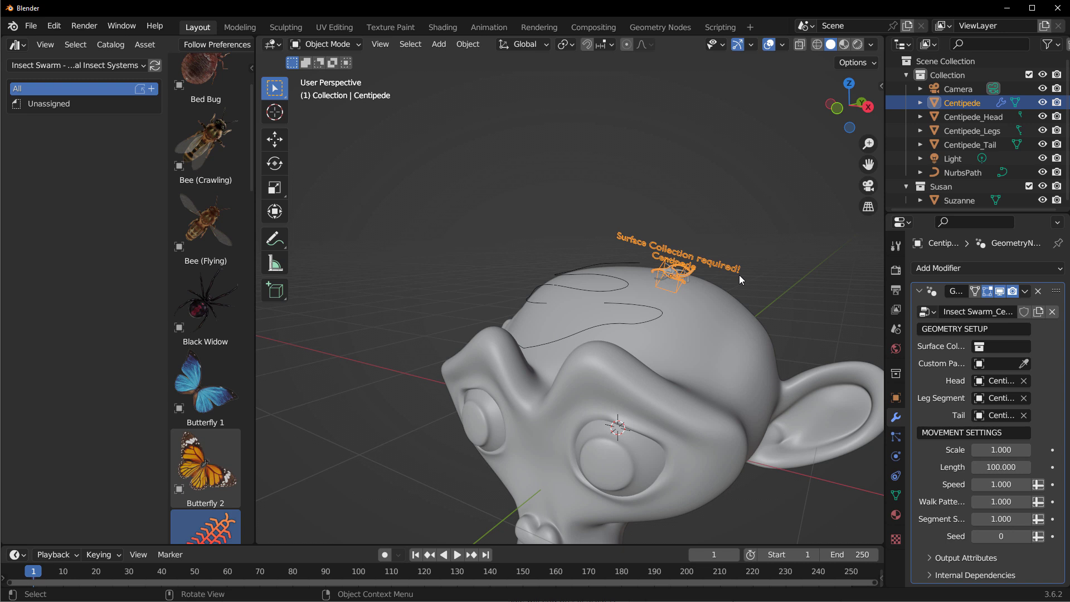
Set the swarm's Surface Collection to Susan and Custom Path to NurbsPath
{"action": "left_click", "coordinate": [997, 347]}
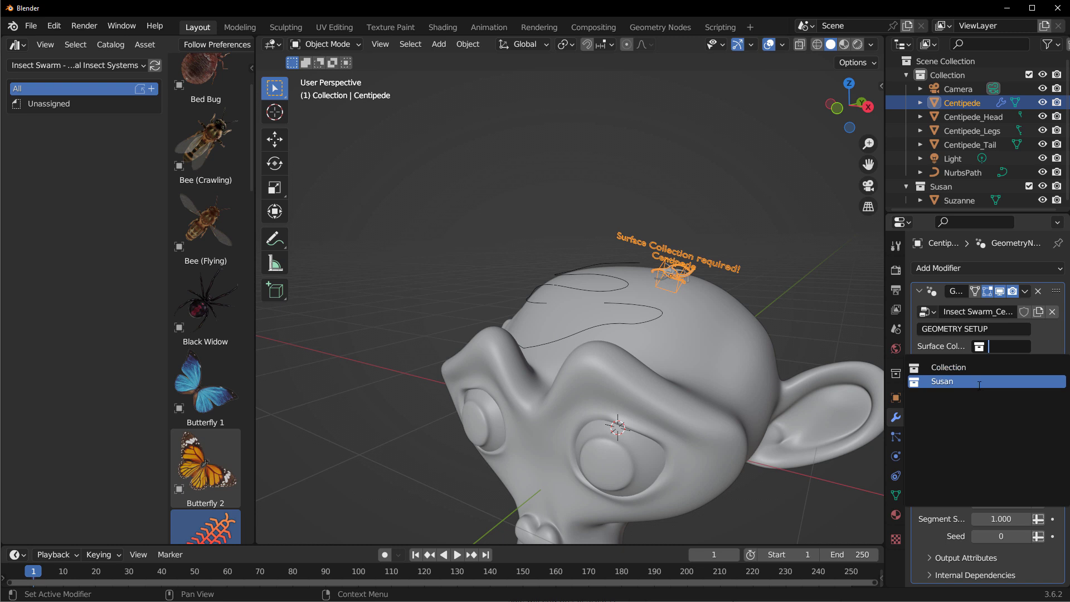
{"action": "left_click", "coordinate": [978, 382]}
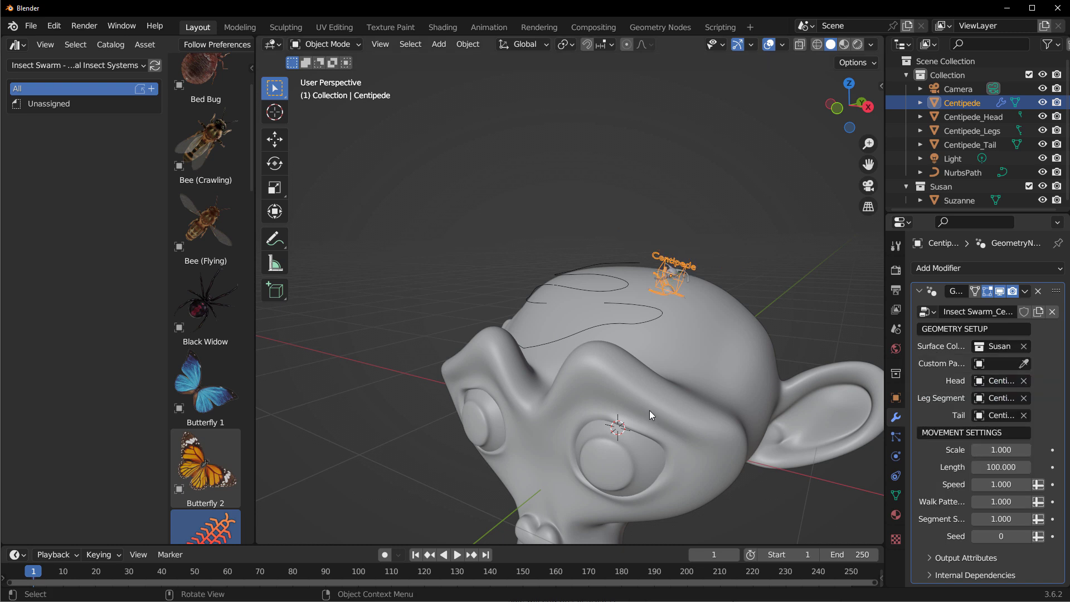
{"action": "left_click", "coordinate": [1009, 363]}
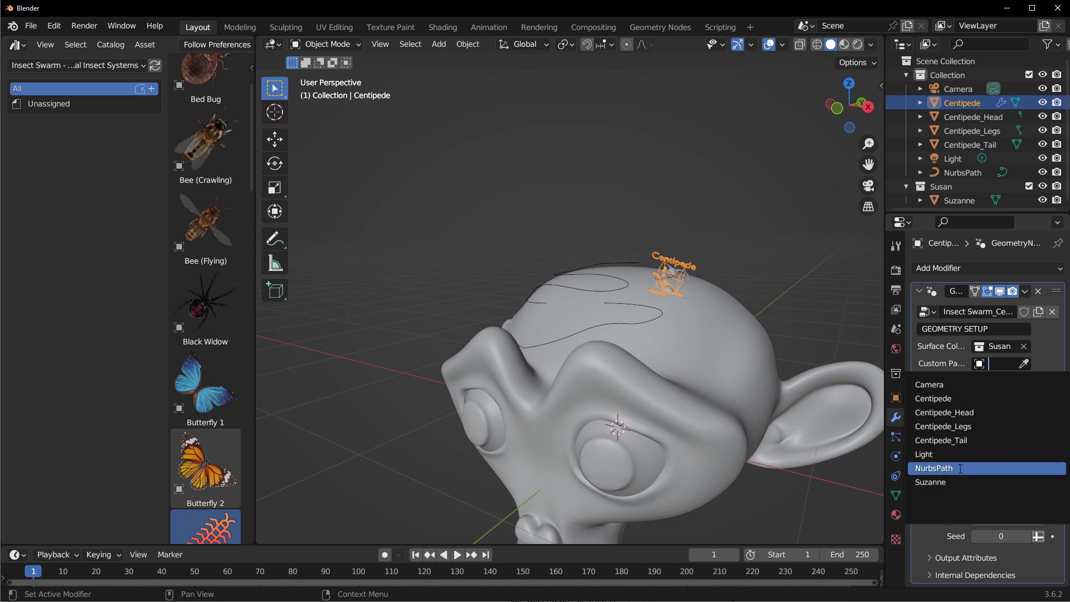
{"action": "left_click", "coordinate": [960, 469]}
Select the Centipede_Legs and Centipede_Tail parts
{"action": "middle_click_drag", "start_coordinate": [576, 278], "coordinate": [555, 286]}
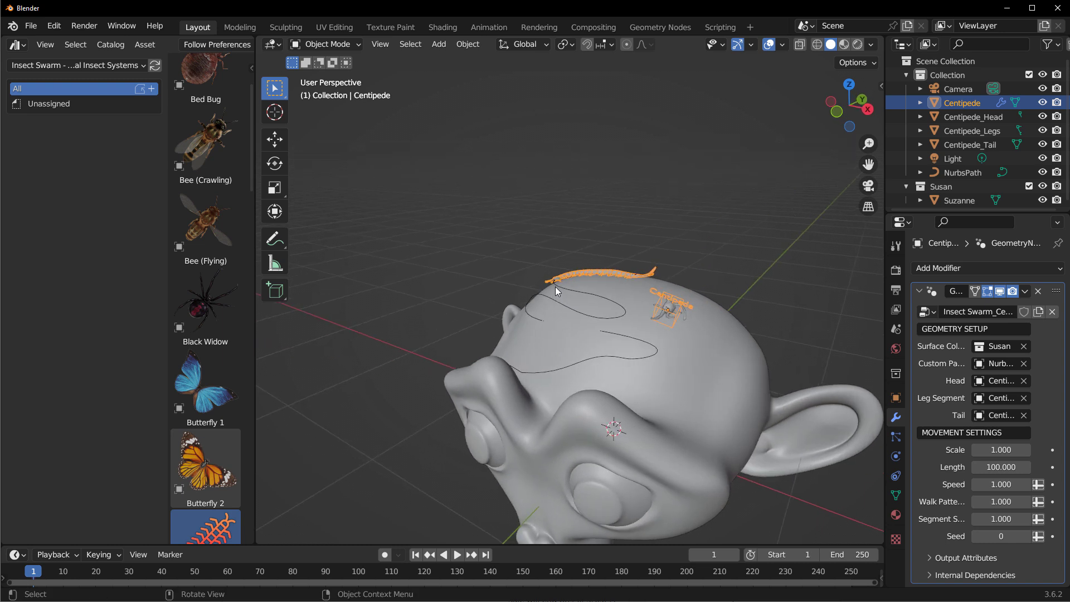
{"action": "left_click", "coordinate": [711, 235]}
{"action": "scroll", "coordinate": [644, 295], "scroll_direction": "up", "scroll_amount": 1}
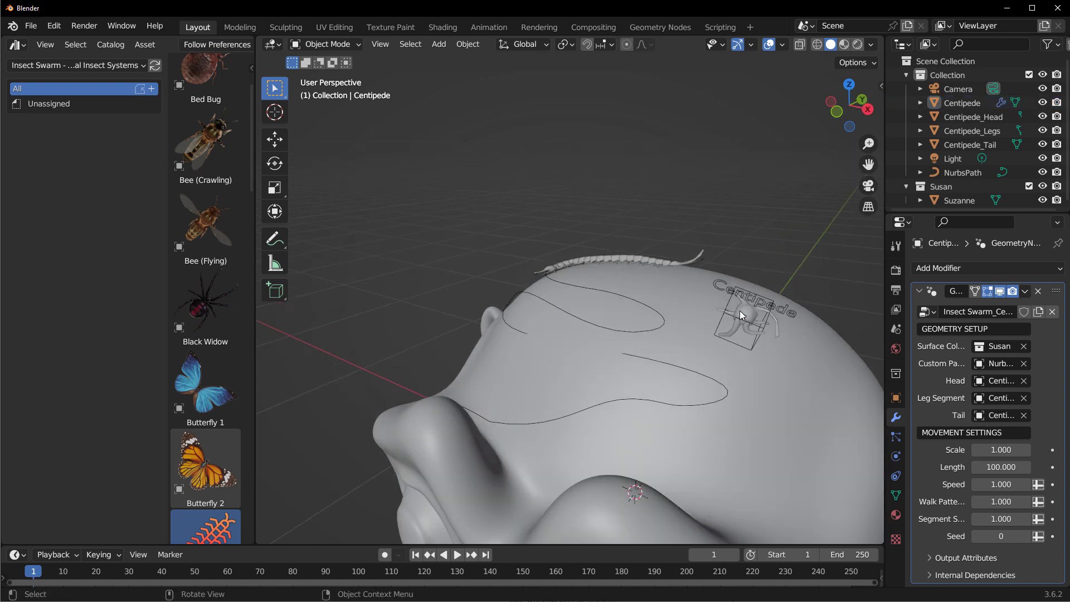
{"action": "left_click", "coordinate": [730, 326]}
{"action": "left_click", "coordinate": [964, 144], "text": "ctrl"}
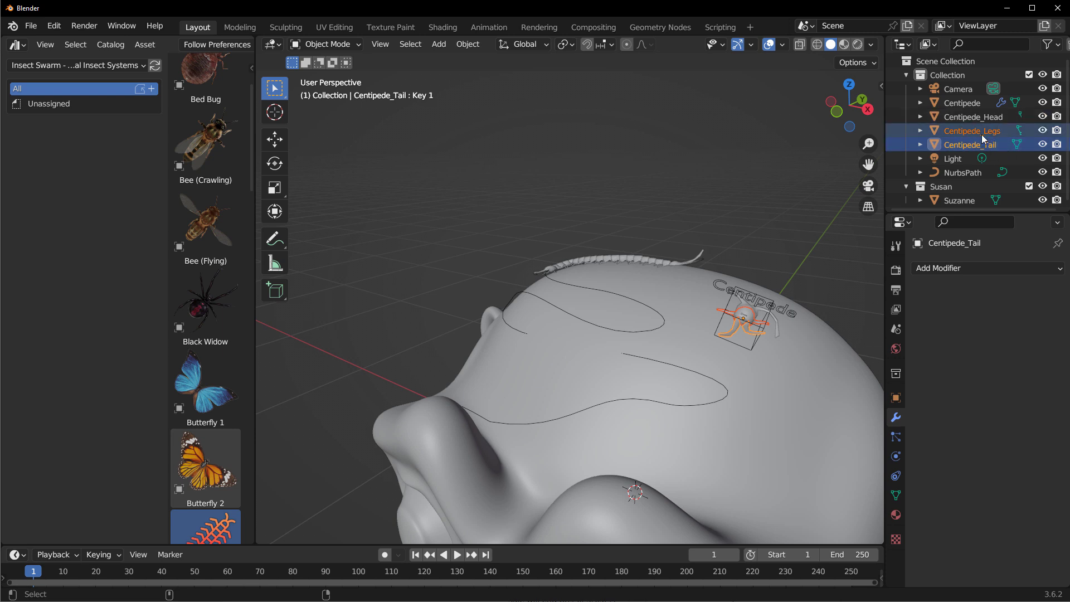
Hide Centipede_Head, Centipede_Legs and Centipede_Tail while keeping the Centipede swarm visible
{"action": "left_click", "coordinate": [982, 119], "text": "ctrl"}
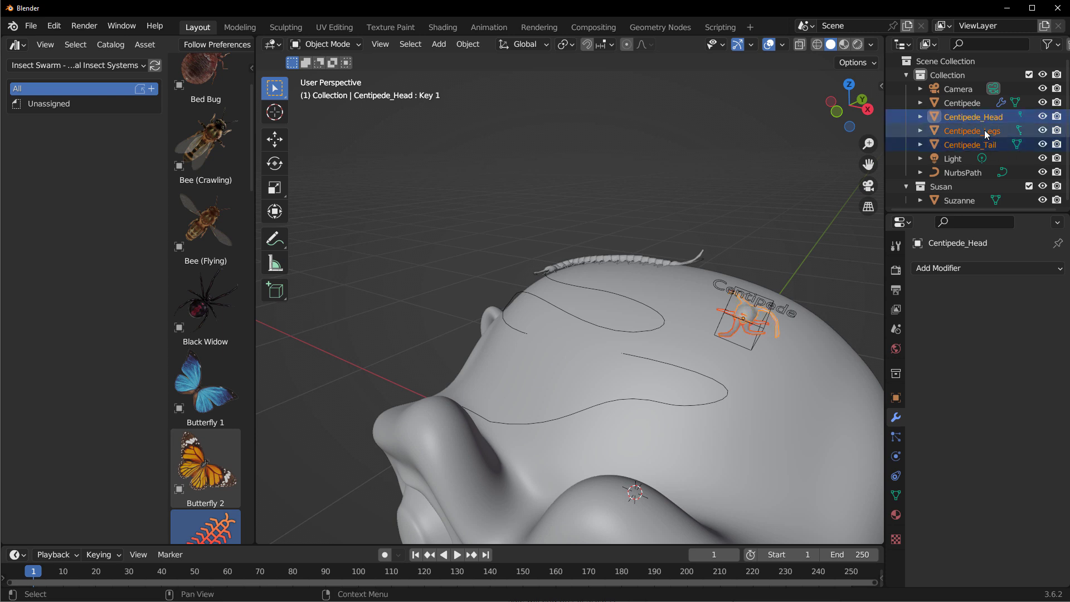
{"action": "key", "text": "h"}
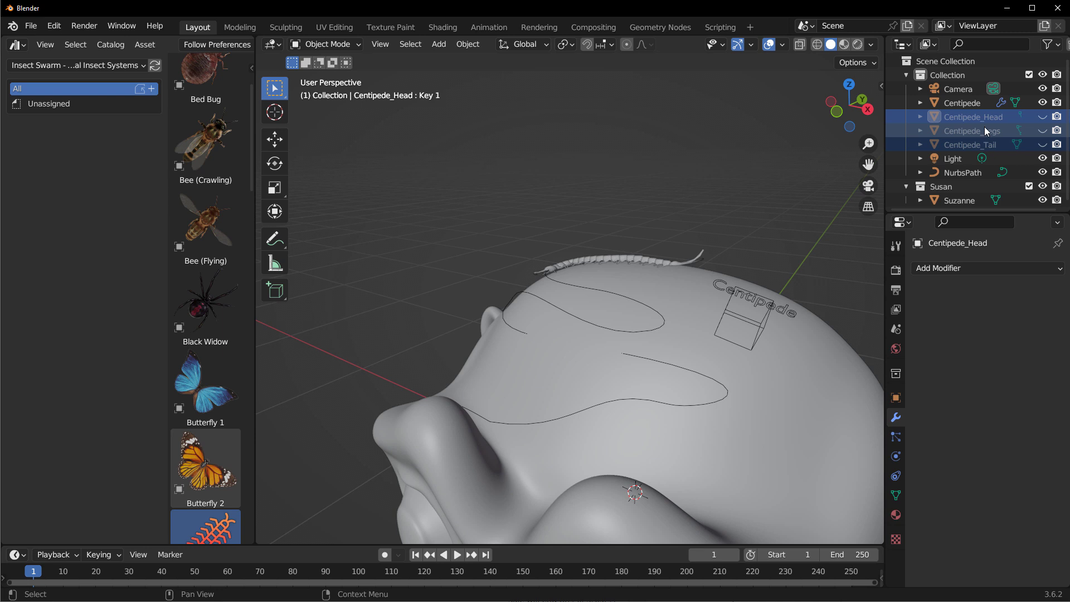
{"action": "left_click", "coordinate": [962, 103]}
{"action": "key", "text": "h"}
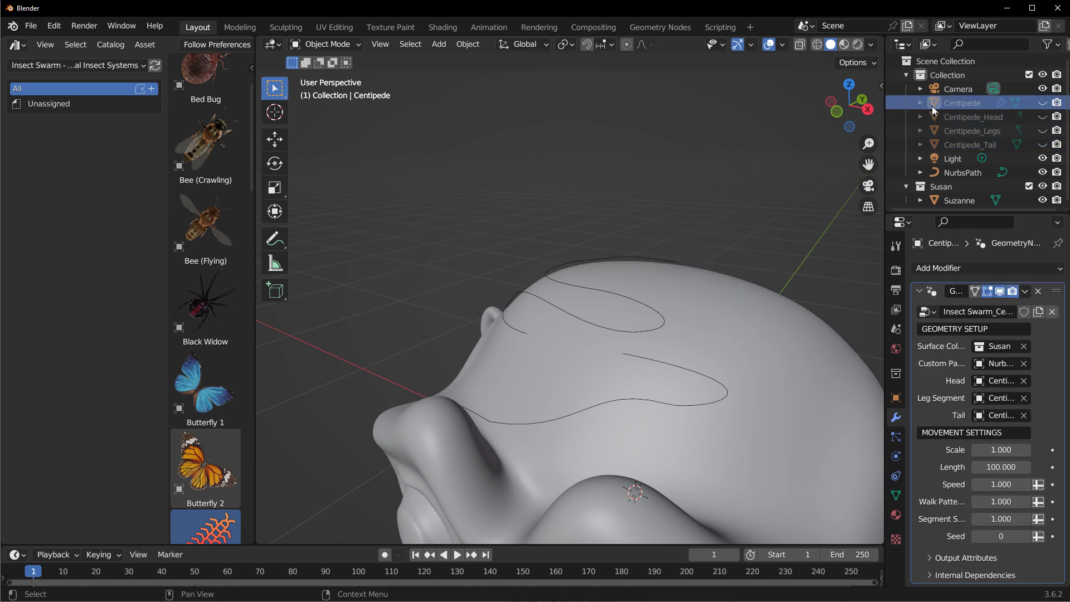
{"action": "left_click", "coordinate": [1041, 103]}
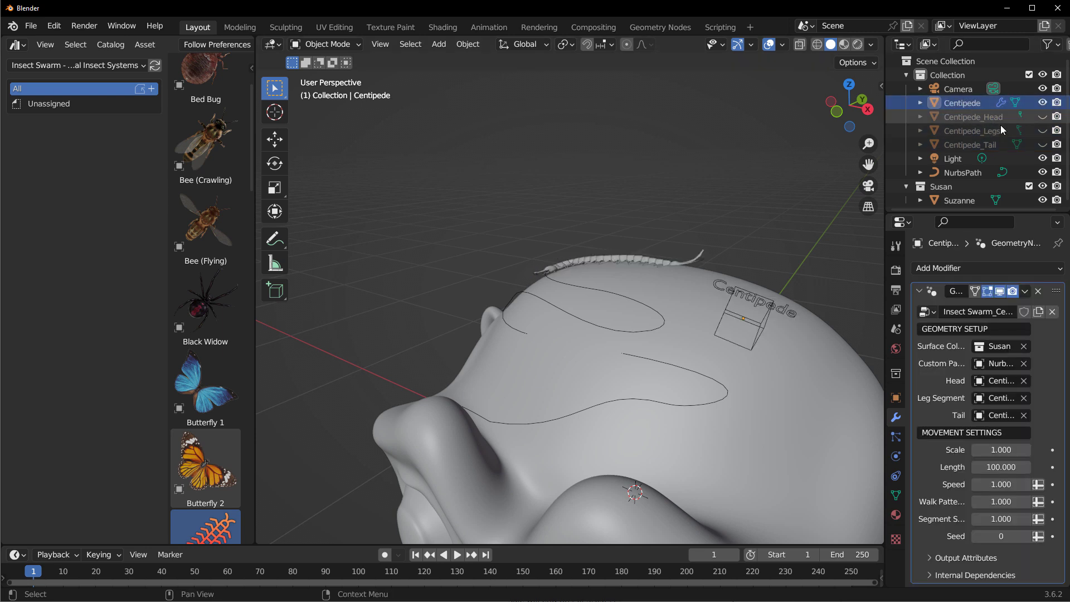
Play the animation and stop it at frame 150
{"action": "middle_click_drag", "start_coordinate": [624, 259], "coordinate": [574, 395]}
{"action": "left_click", "coordinate": [456, 555]}
{"action": "middle_click_drag", "start_coordinate": [470, 534], "coordinate": [705, 389]}
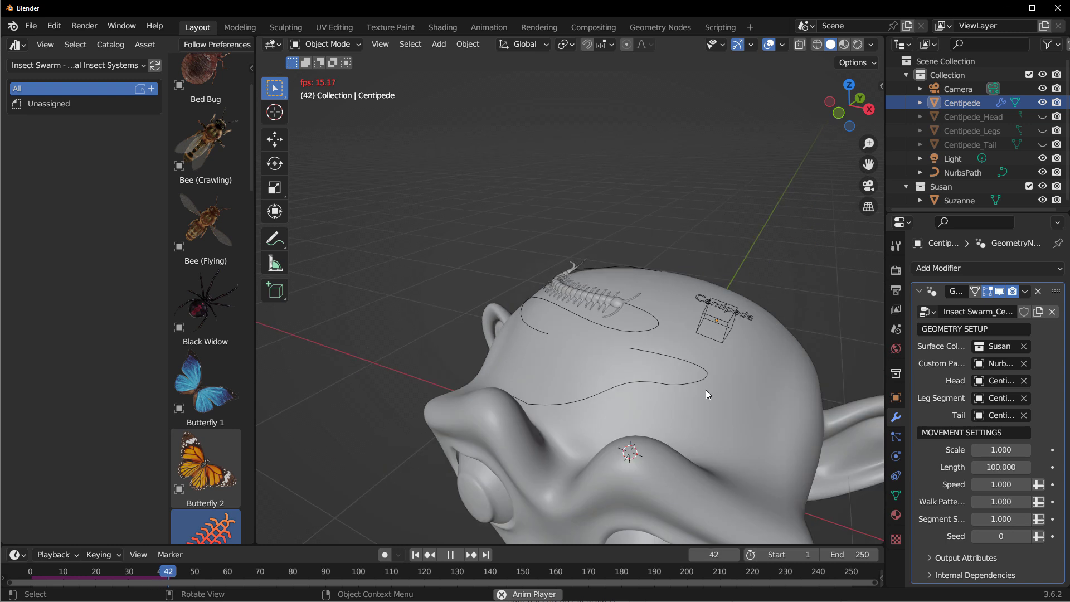
{"action": "left_click", "coordinate": [451, 555]}
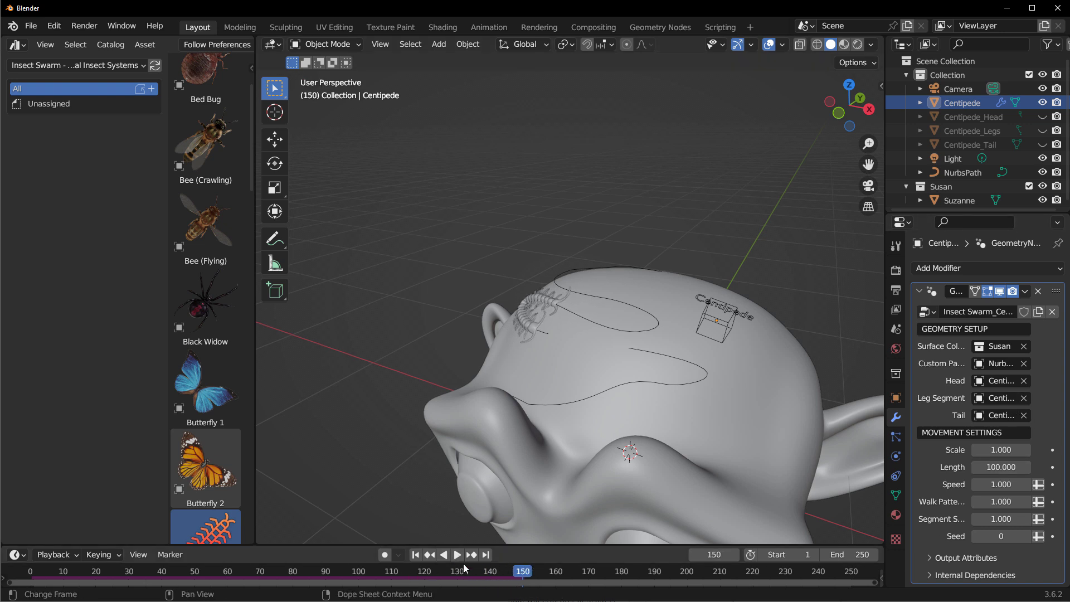
At frame 79, set Scale 0.590, Length 126.160, Speed 1.330 and Walk Pattern 1.450
{"action": "key", "text": "space"}
{"action": "left_click_drag", "start_coordinate": [525, 579], "coordinate": [287, 585]}
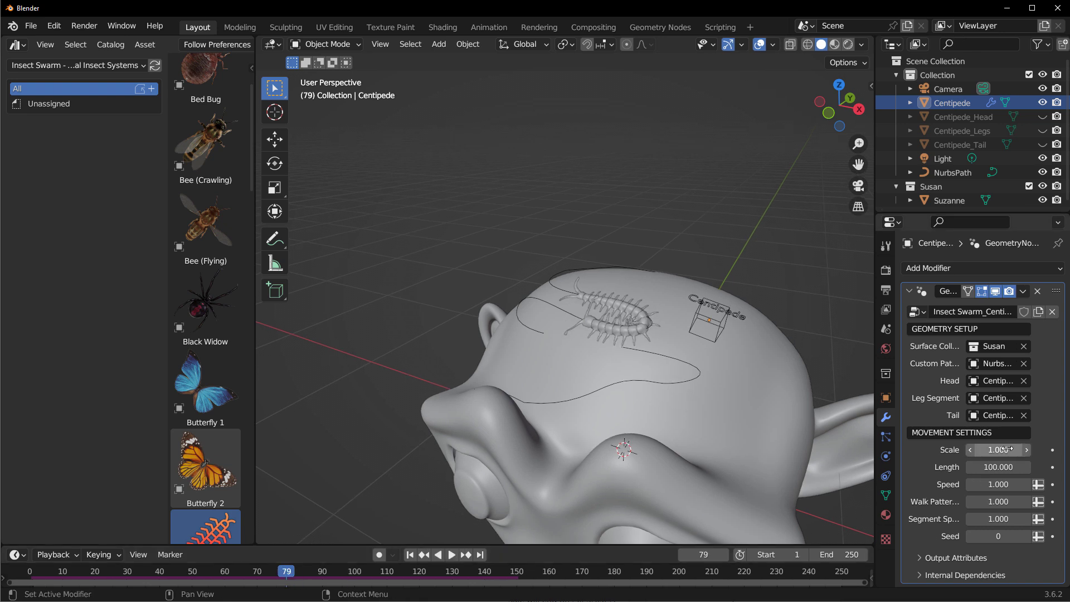
{"action": "left_click_drag", "start_coordinate": [998, 450], "coordinate": [970, 449]}
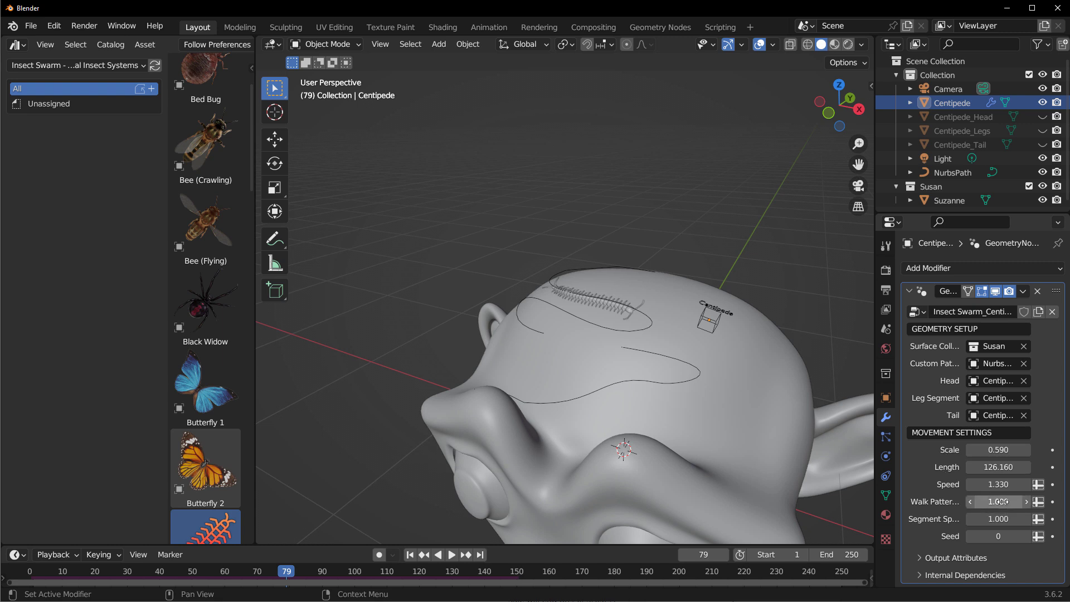
{"action": "left_click_drag", "start_coordinate": [1003, 501], "coordinate": [1002, 501]}
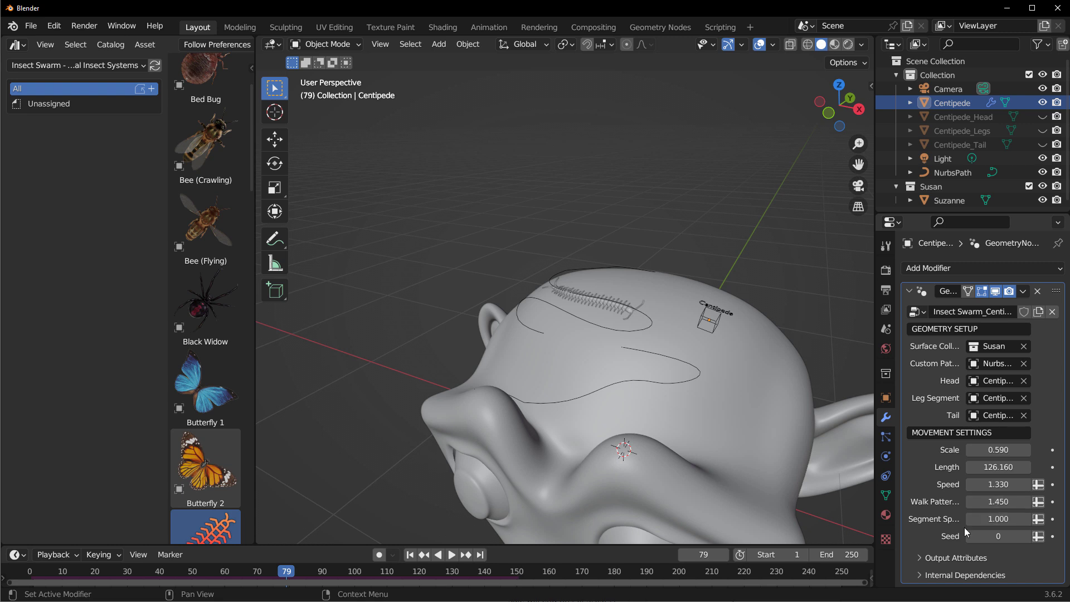
Rewind the timeline to frame 1 and replay the animation
{"action": "left_click", "coordinate": [446, 553]}
{"action": "left_click", "coordinate": [446, 553]}
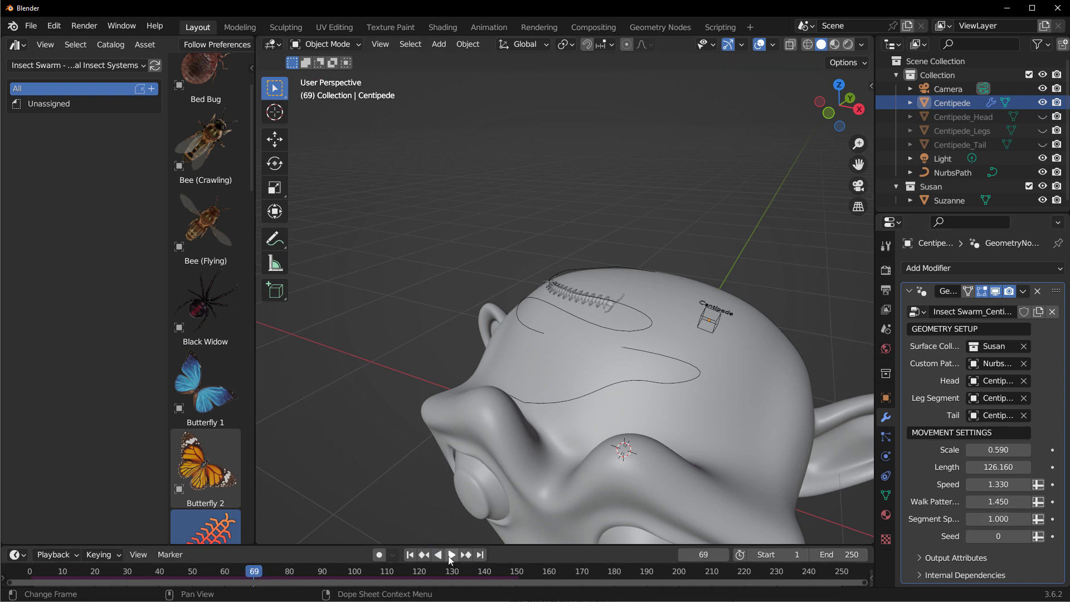
{"action": "left_click", "coordinate": [410, 555]}
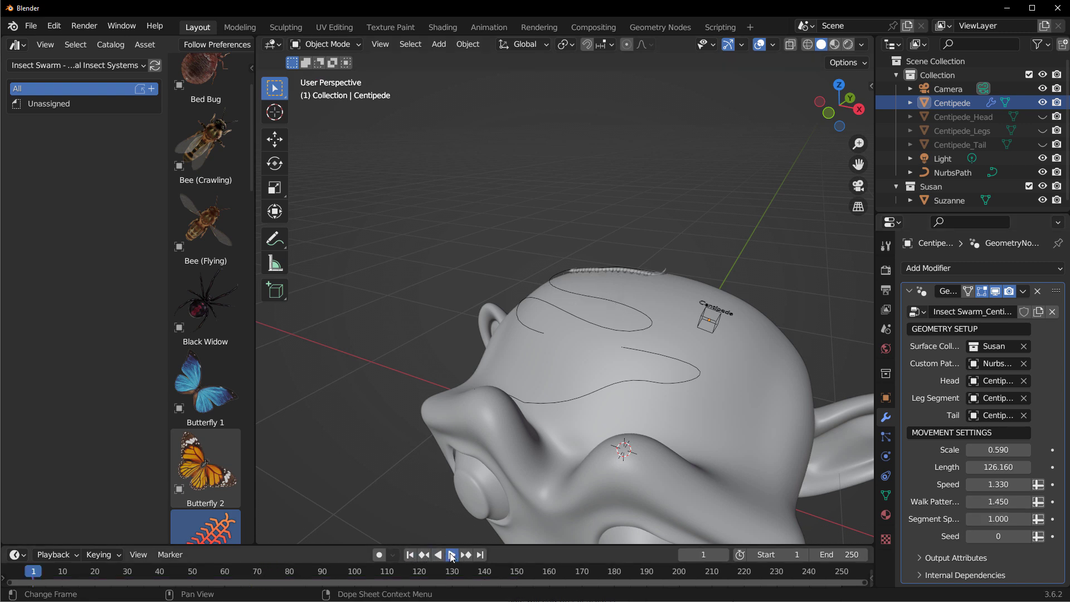
{"action": "left_click", "coordinate": [452, 555]}
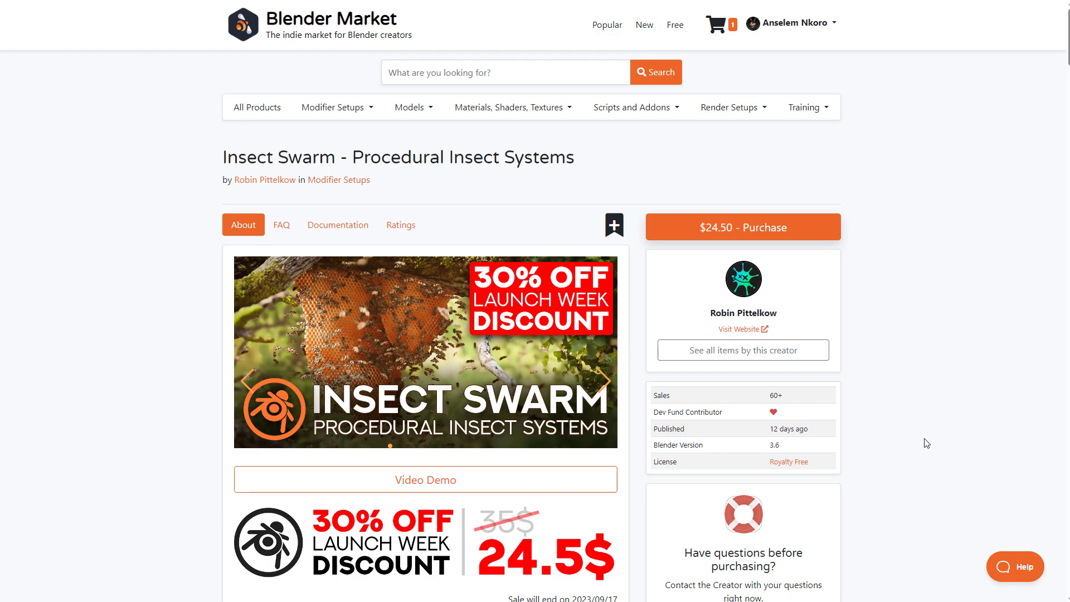
Scroll the Insect Swarm product page down to its Follow Path section
{"action": "scroll", "coordinate": [927, 442], "scroll_direction": "down", "scroll_amount": 15}
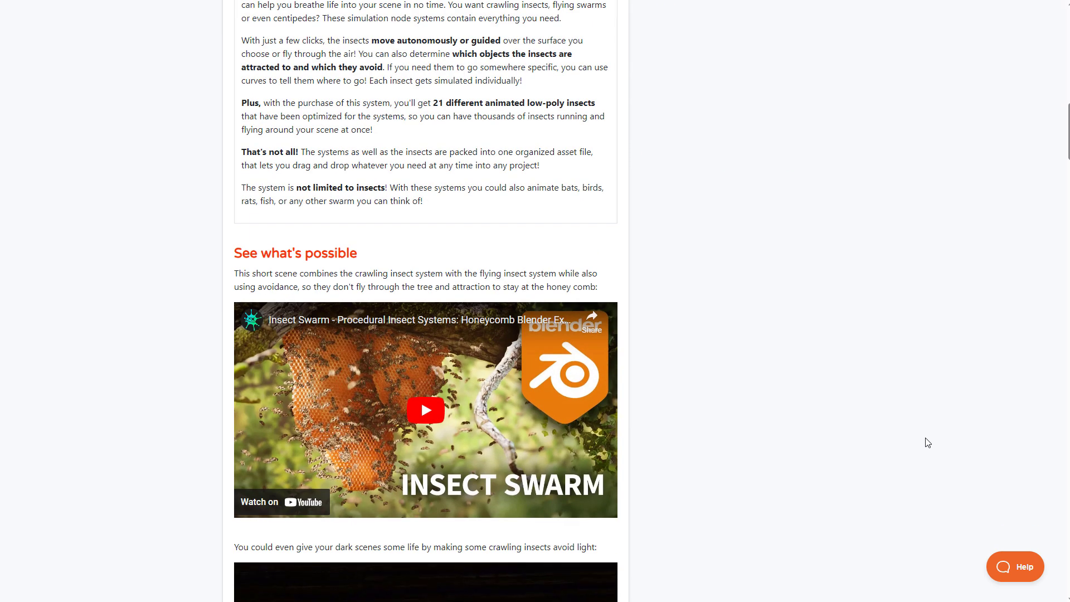
{"action": "scroll", "coordinate": [926, 441], "scroll_direction": "down", "scroll_amount": 3}
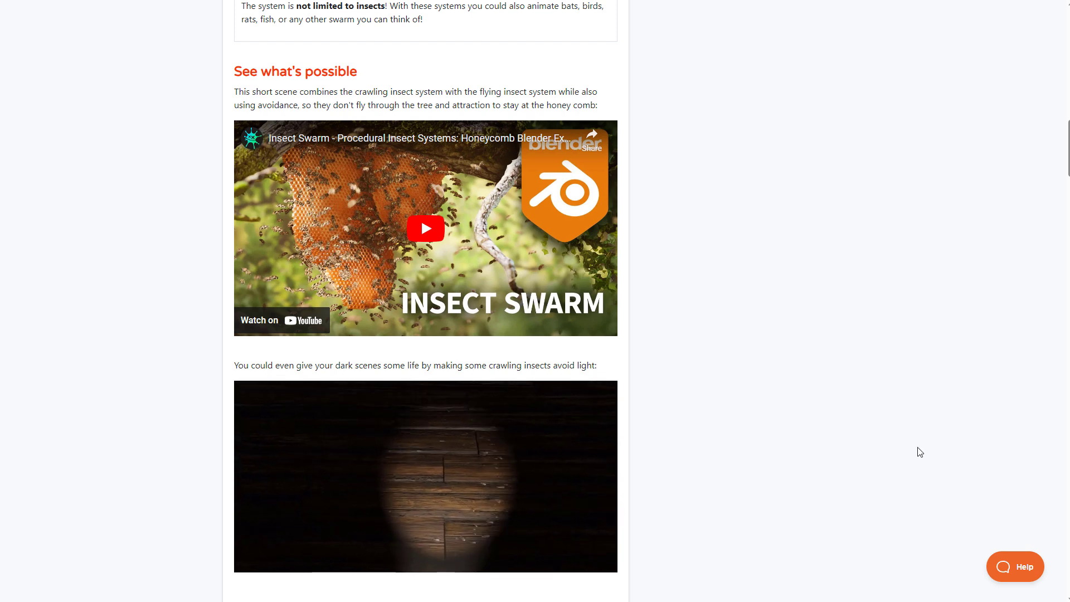
{"action": "scroll", "coordinate": [897, 464], "scroll_direction": "down", "scroll_amount": 12}
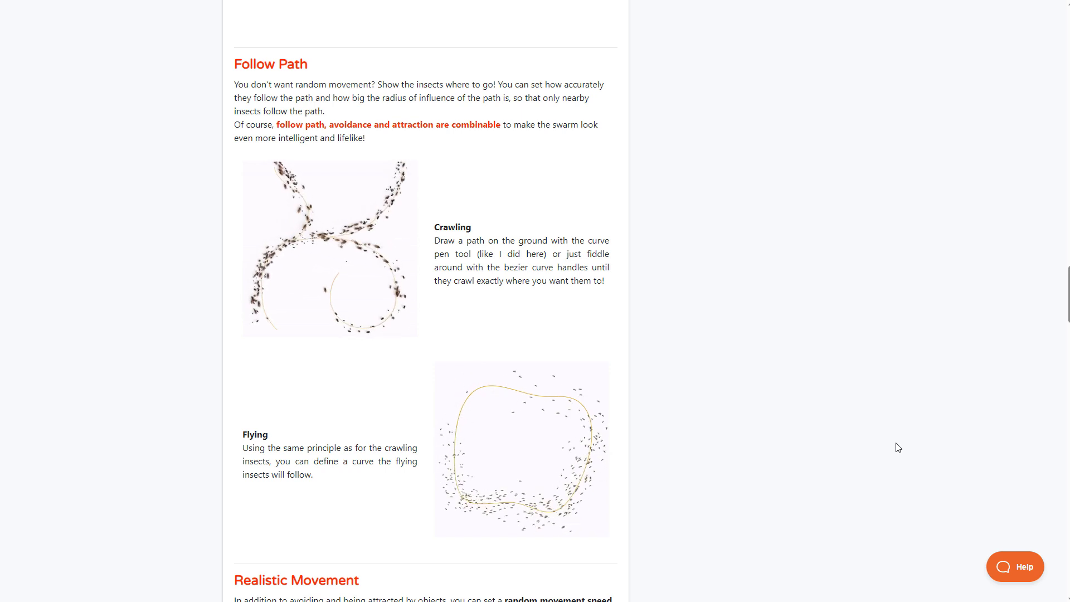
{"action": "scroll", "coordinate": [814, 404], "scroll_direction": "up", "scroll_amount": 20}
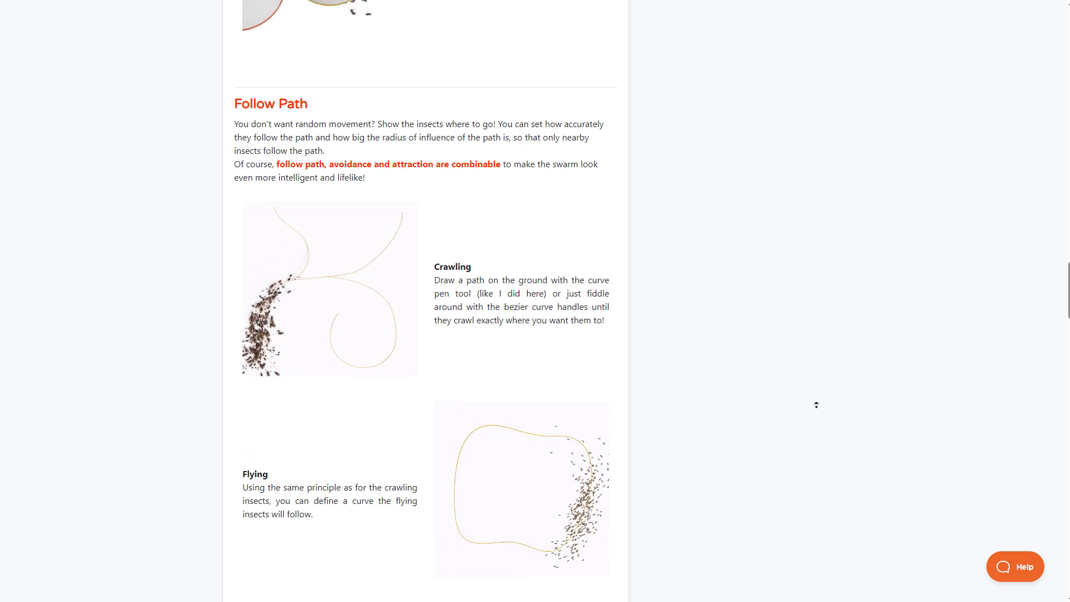